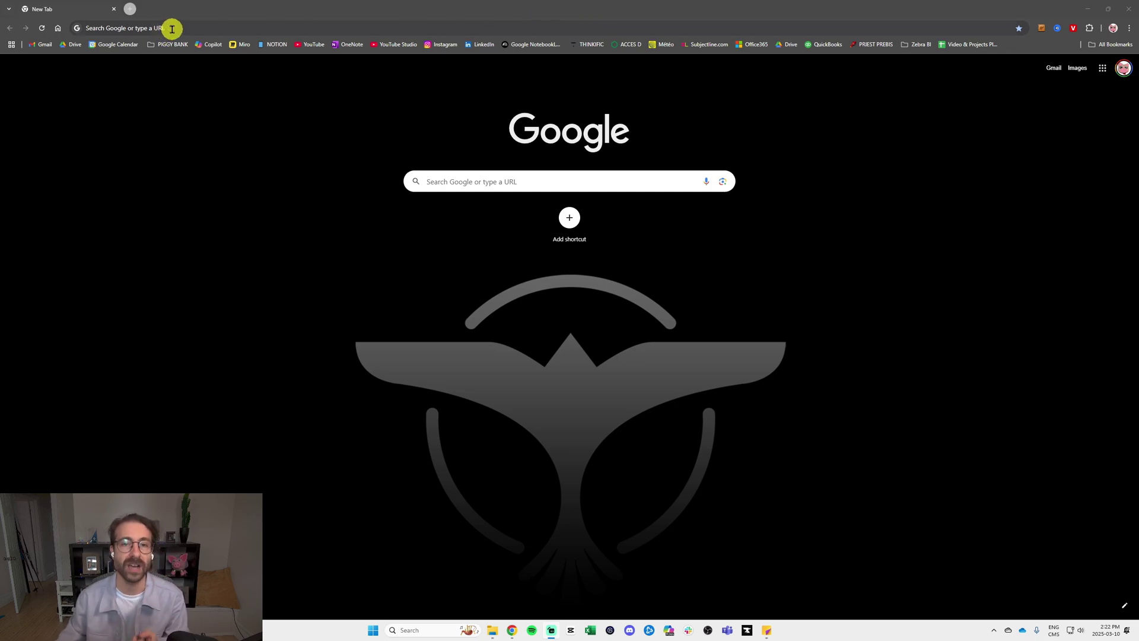
- Go to copilot.microsoft.com in Chrome to load the Microsoft 365 Copilot chat page
click(172, 29)
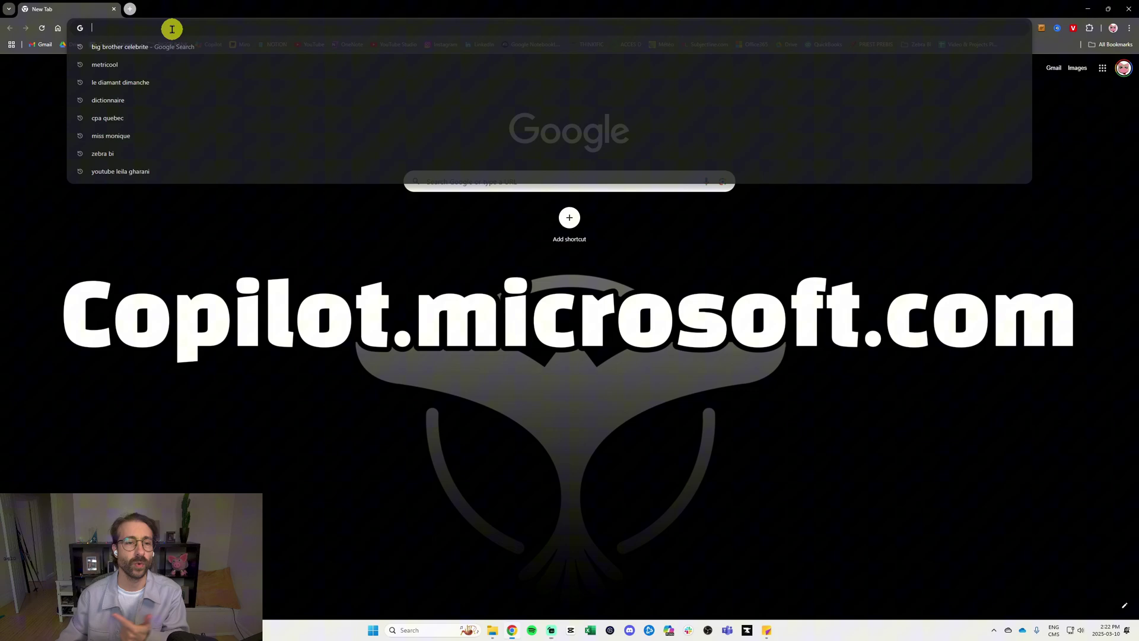
text(copilot.microsoft.com)
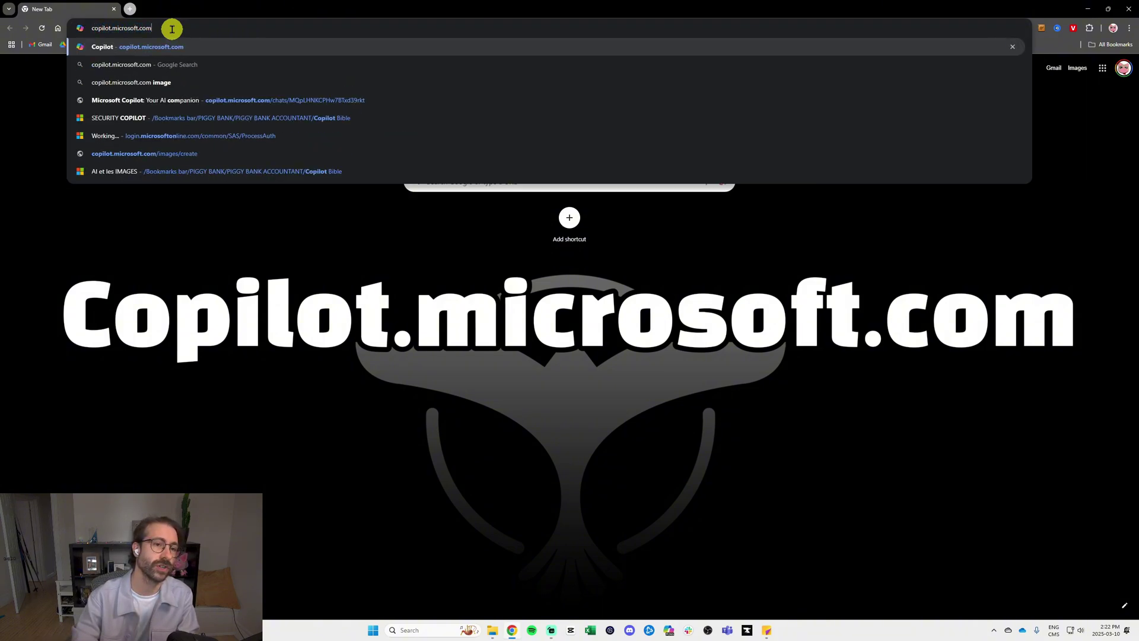
key(Return)
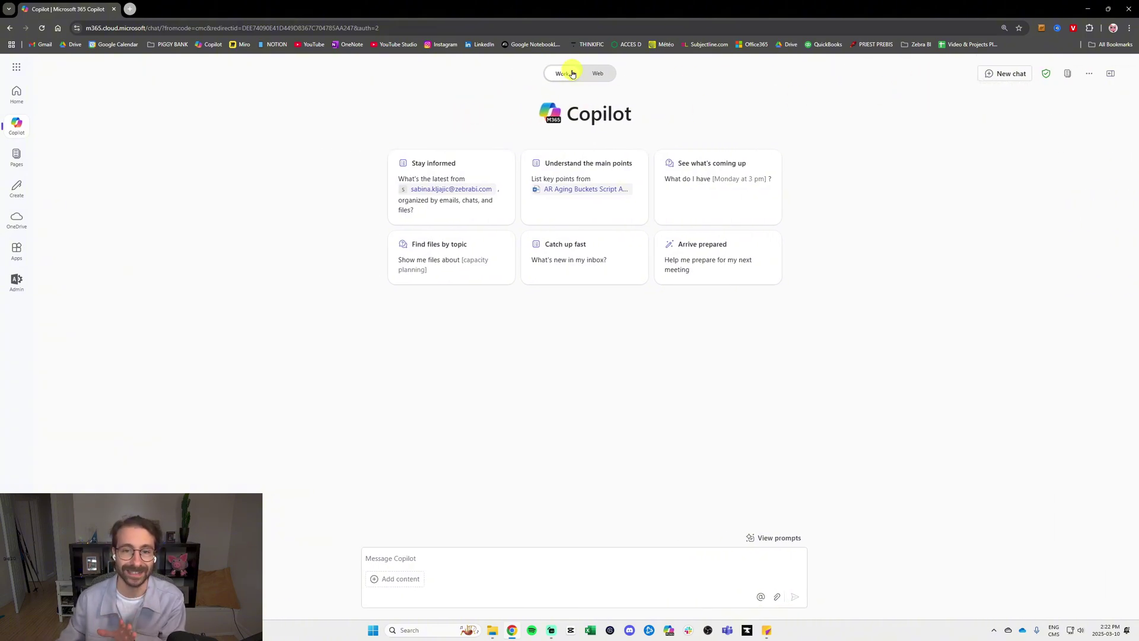
click(440, 558)
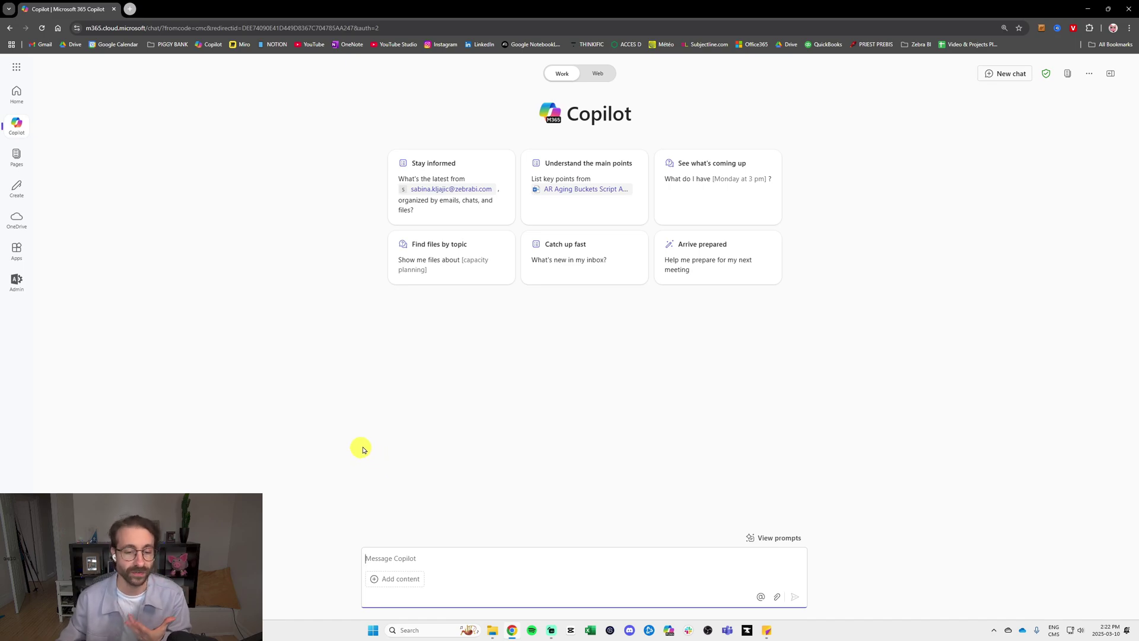
text(askjdajsdjajsdj ajsdjaewjrtjekrt j)
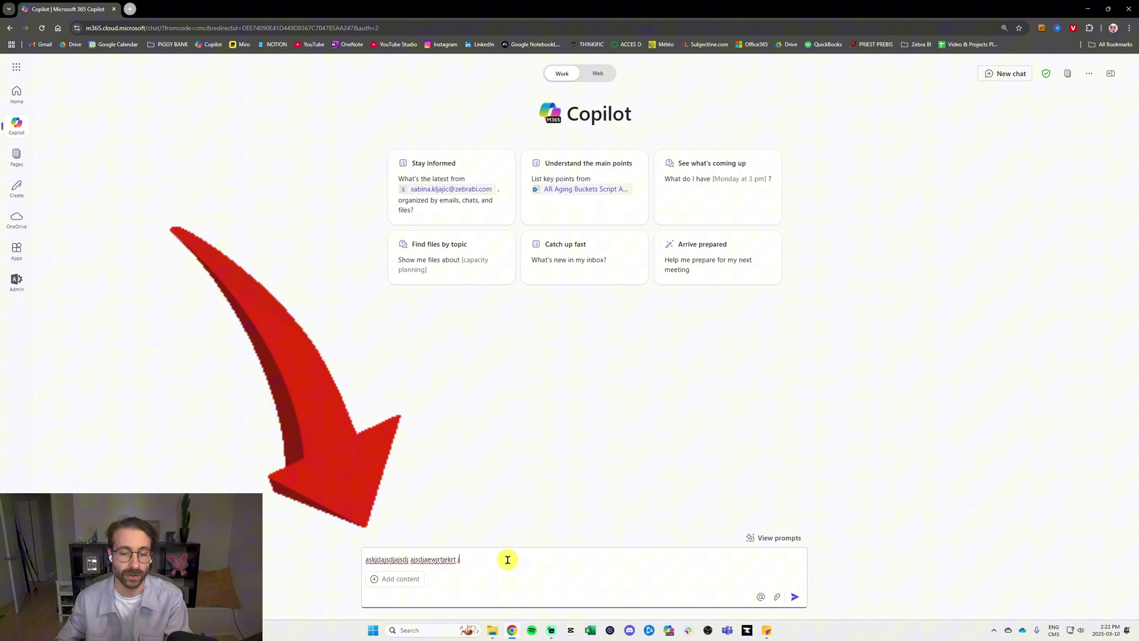
key(ctrl+a)
key(BackSpace)
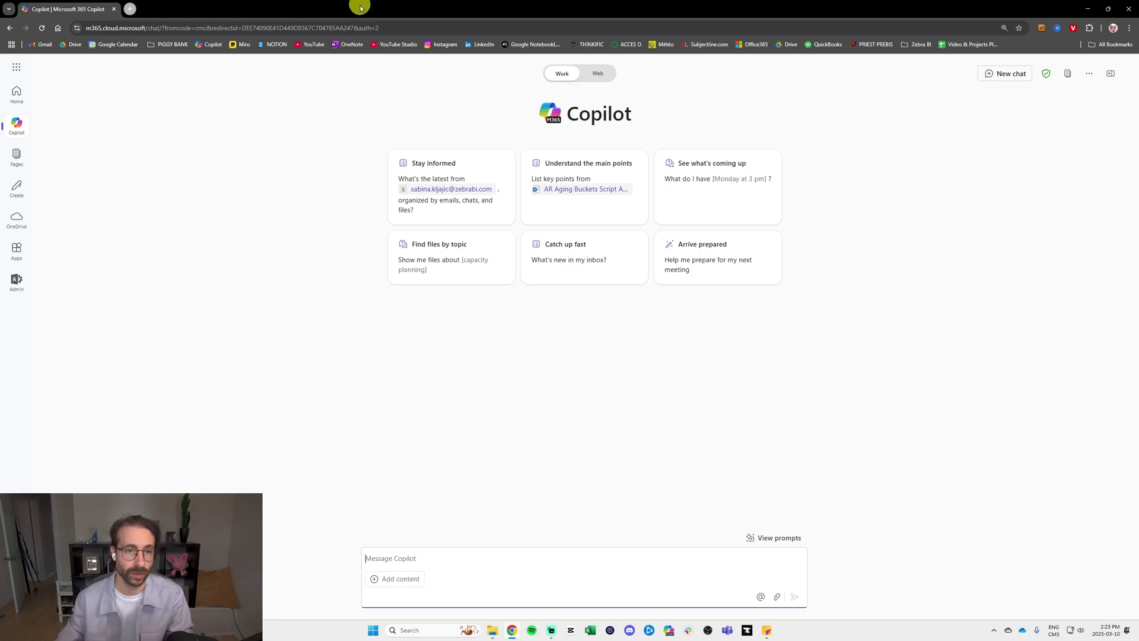
key(ctrl+shift+n)
text(copilot.microsoft.com)
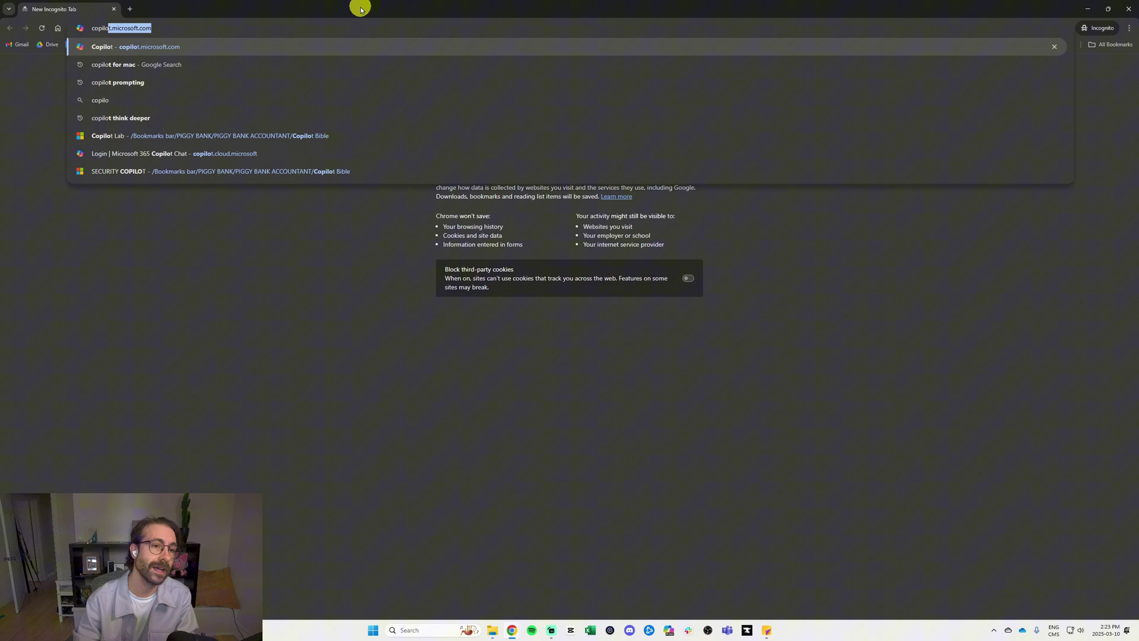
key(Return)
click(731, 94)
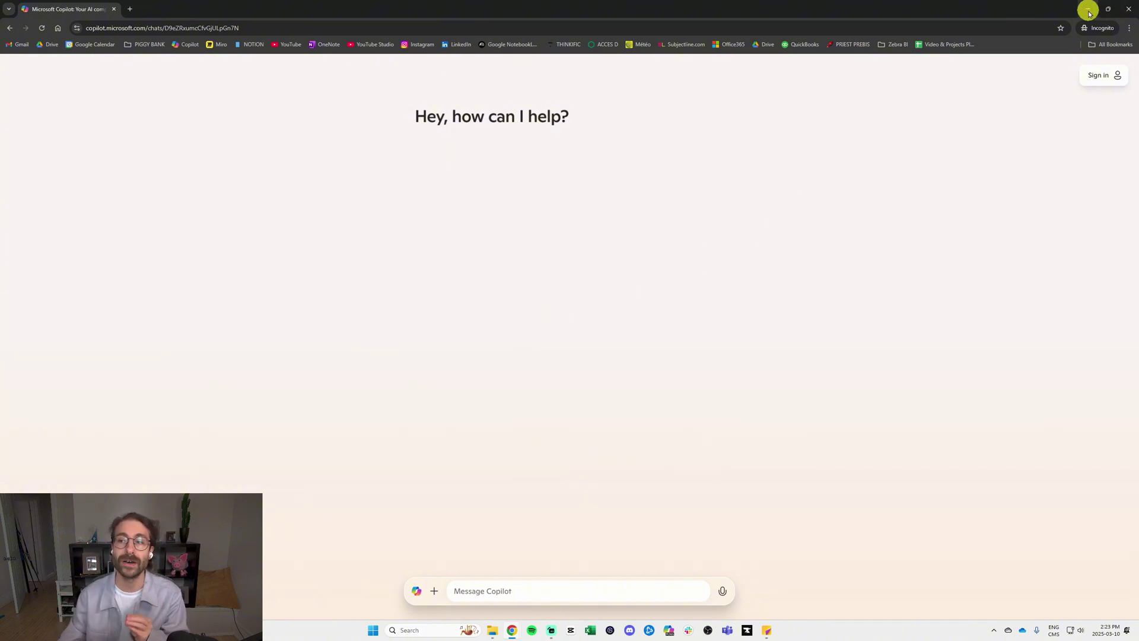
click(1129, 9)
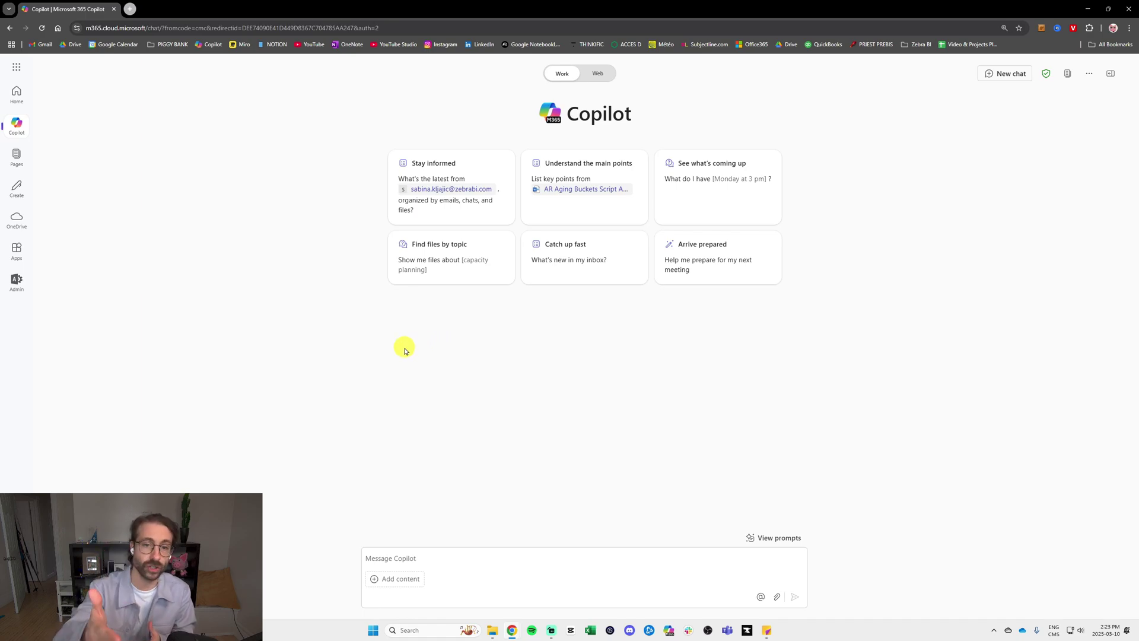
- Zoom the page, then ask Copilot to draft an email telling the boss you're overloaded this week
click(439, 552)
key(ctrl+plus)
key(ctrl+plus)
key(ctrl+plus)
key(ctrl+plus)
key(ctrl+minus)
key(ctrl+plus)
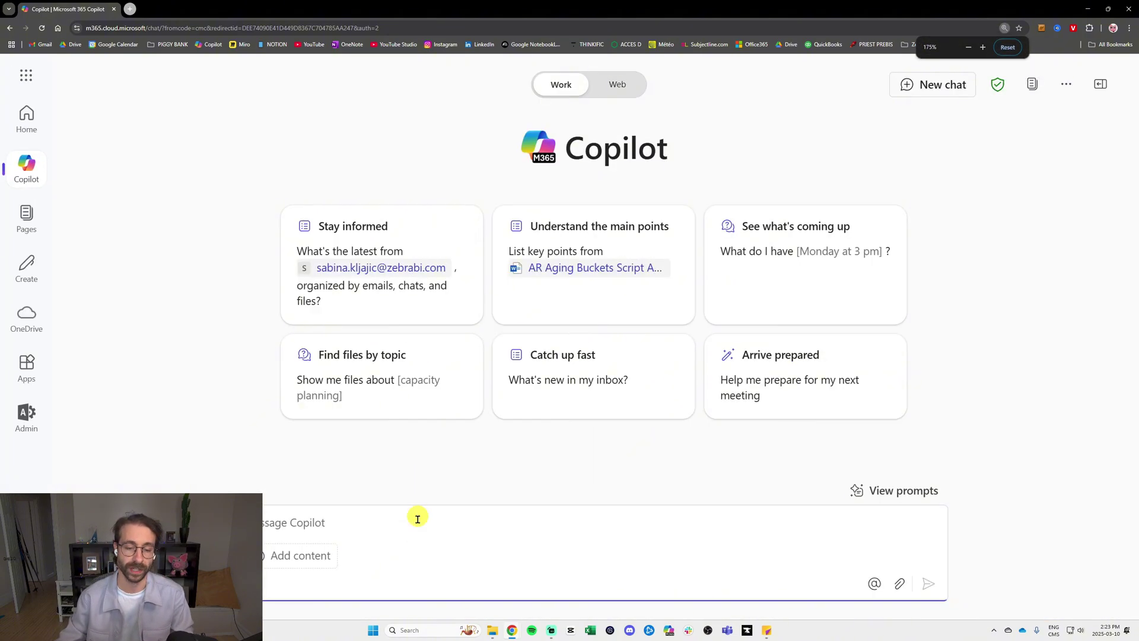
click(407, 526)
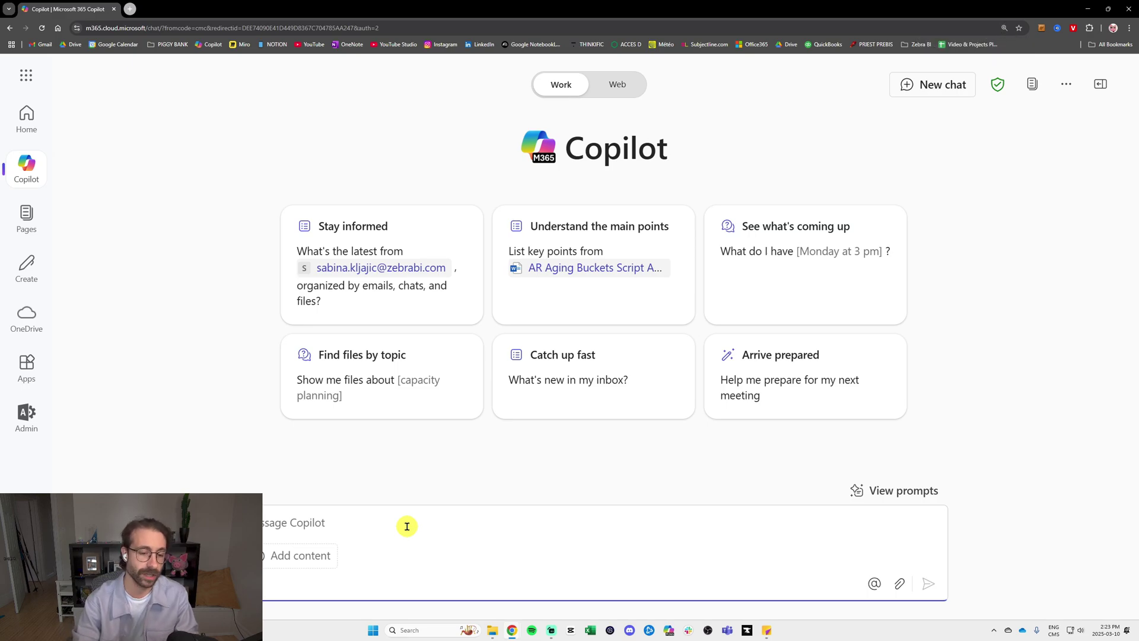
text(Could you he)
text(lp me d)
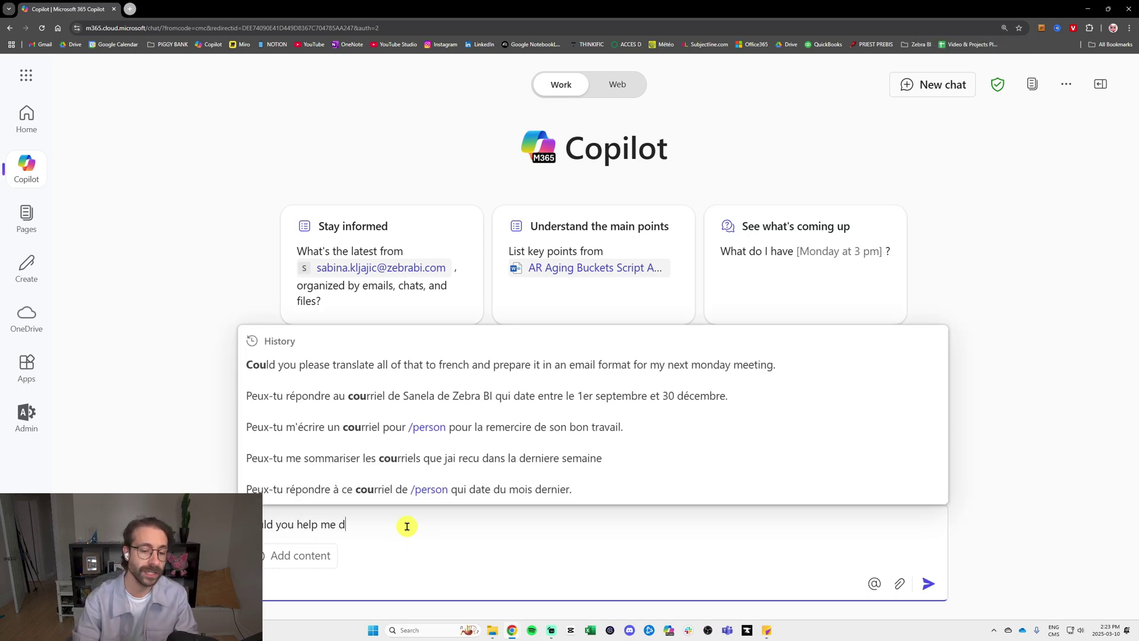
text(raft an email to)
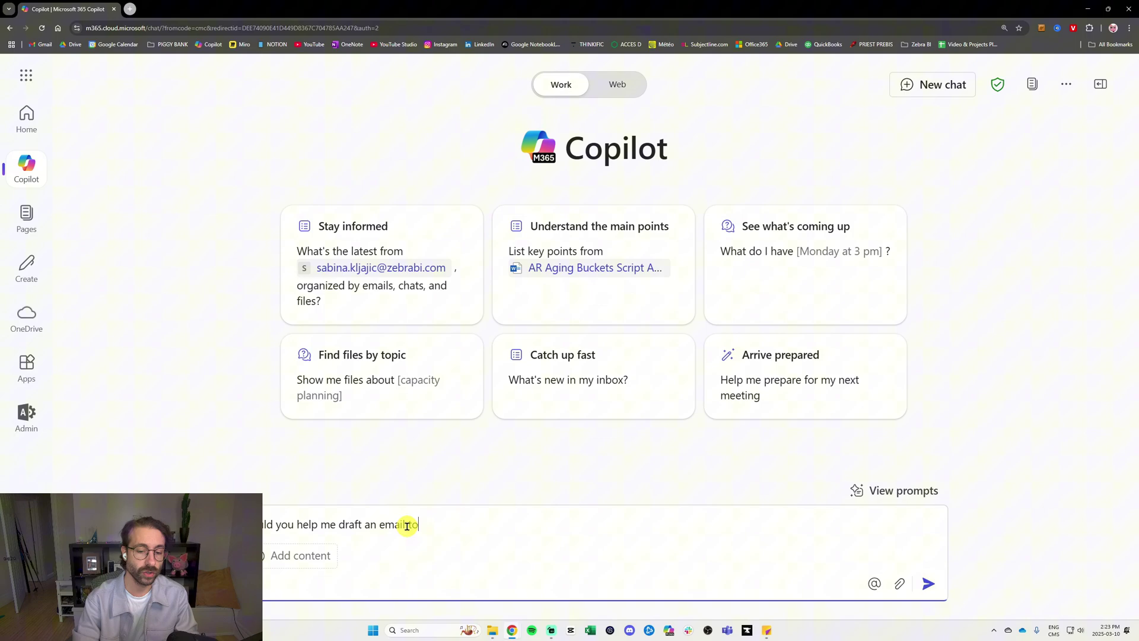
text( my boss)
key(ctrl+minus)
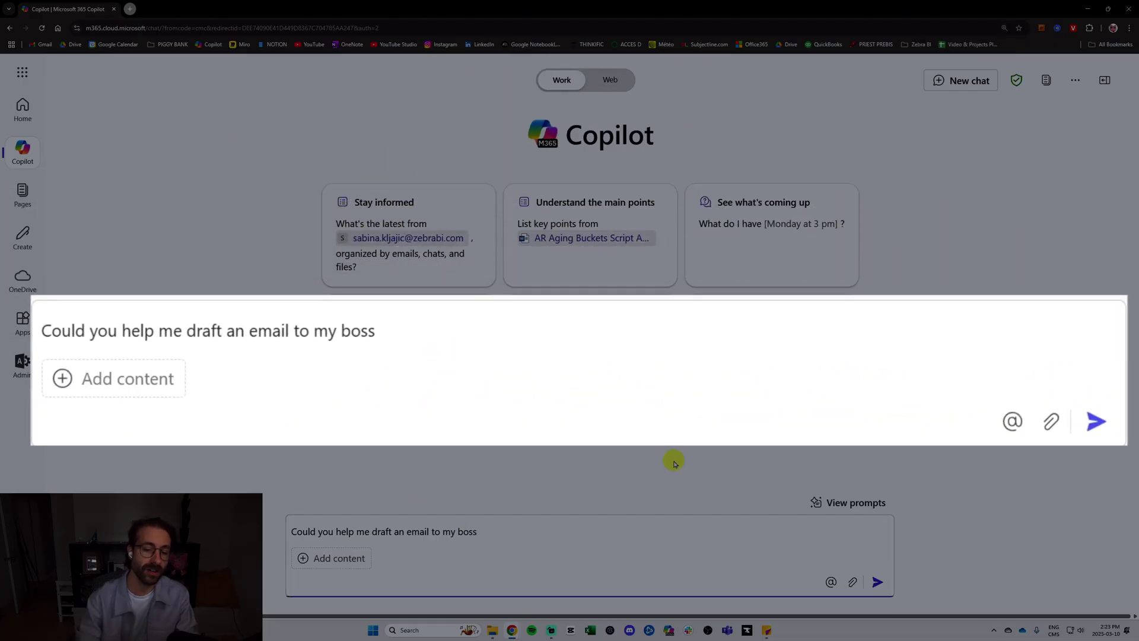
text(to tell him that )
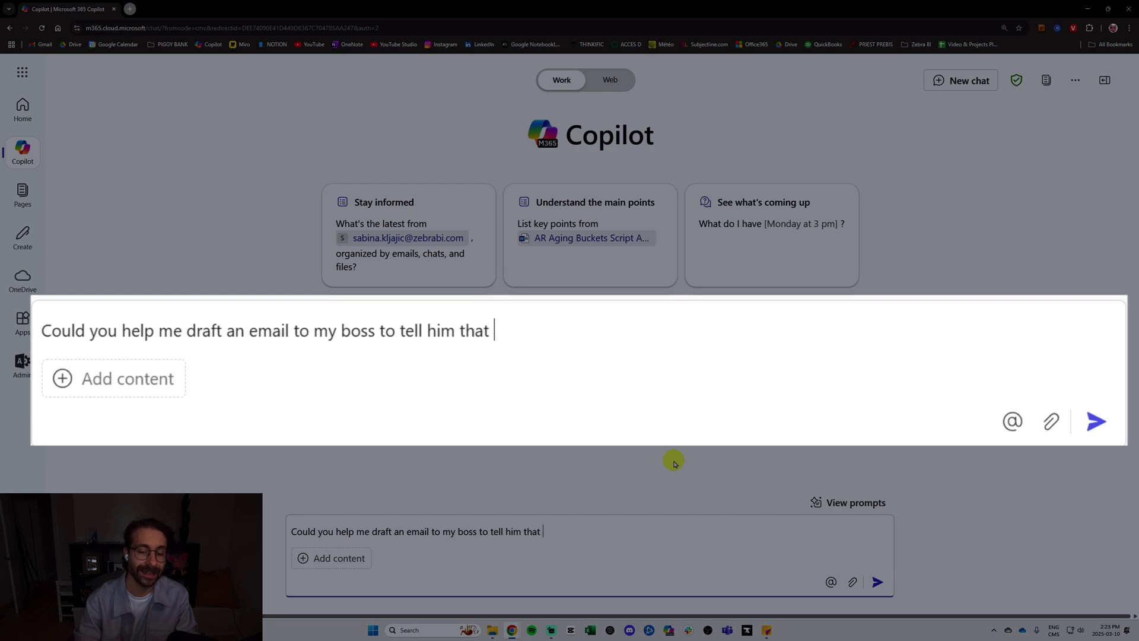
text(I am overloaded this we)
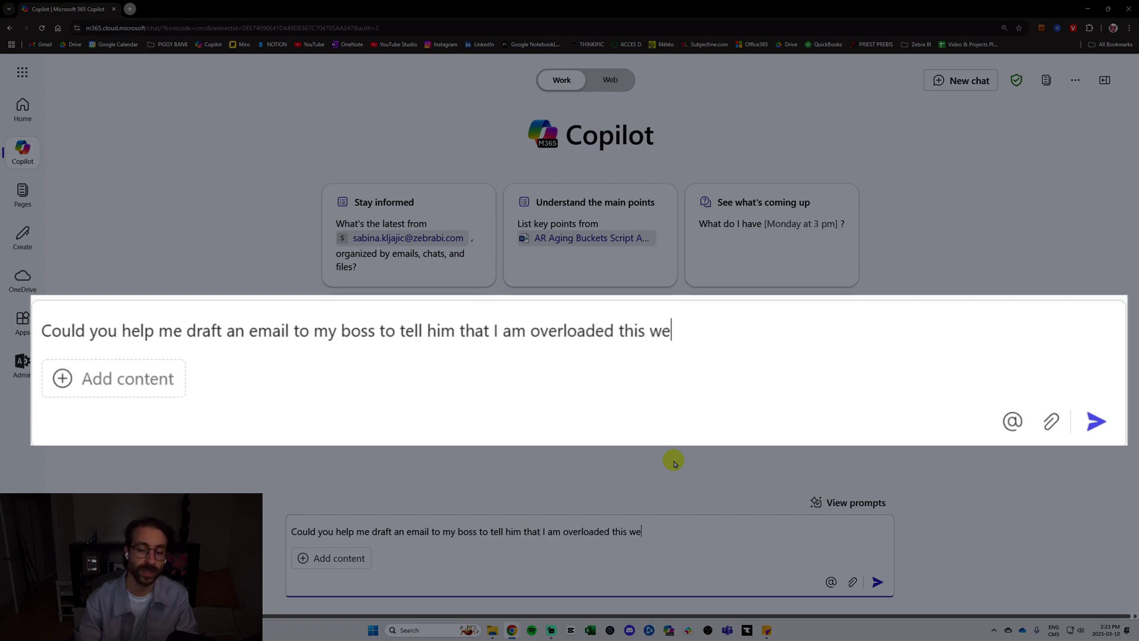
text(ek and that my)
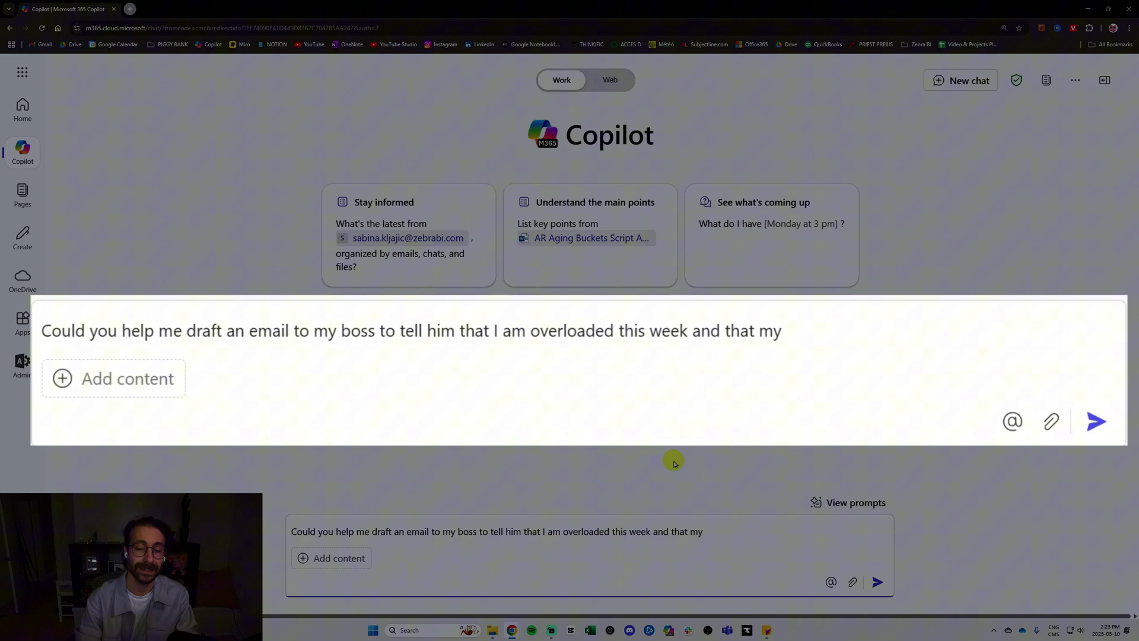
text( workload is too muc)
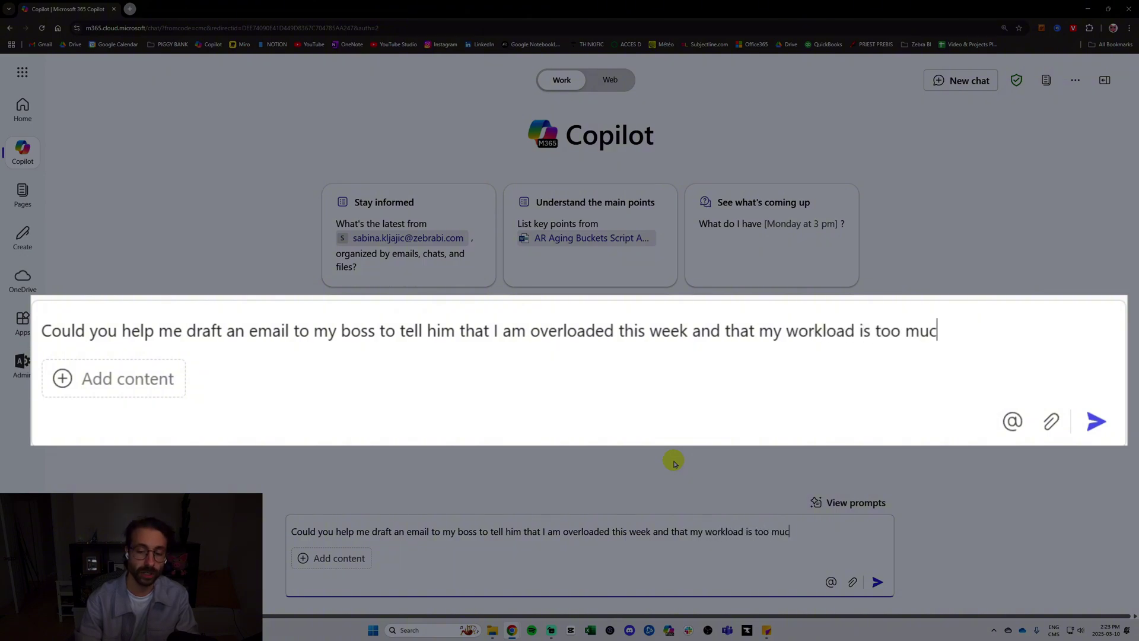
text(h, I wont be able to d)
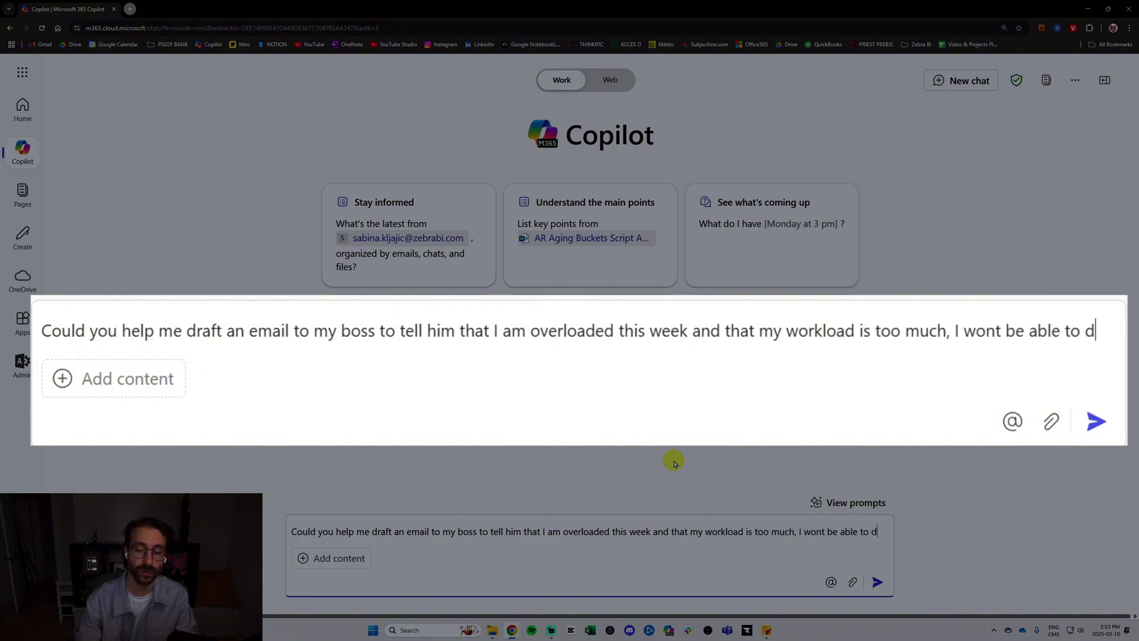
text(o just that his w)
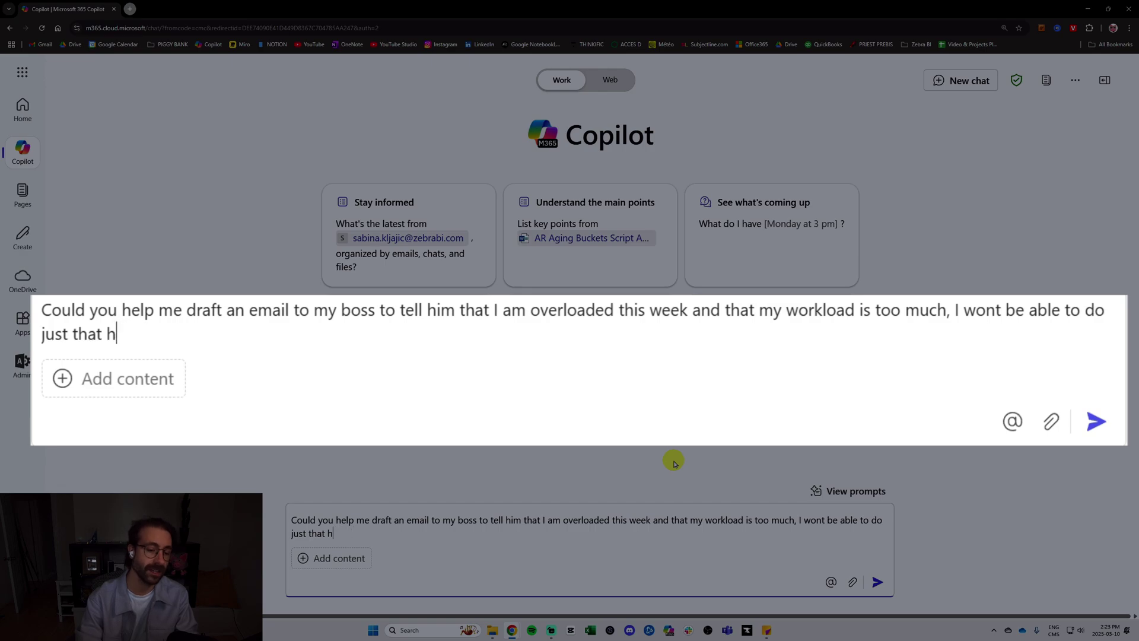
key(BackSpace)
text(this week.)
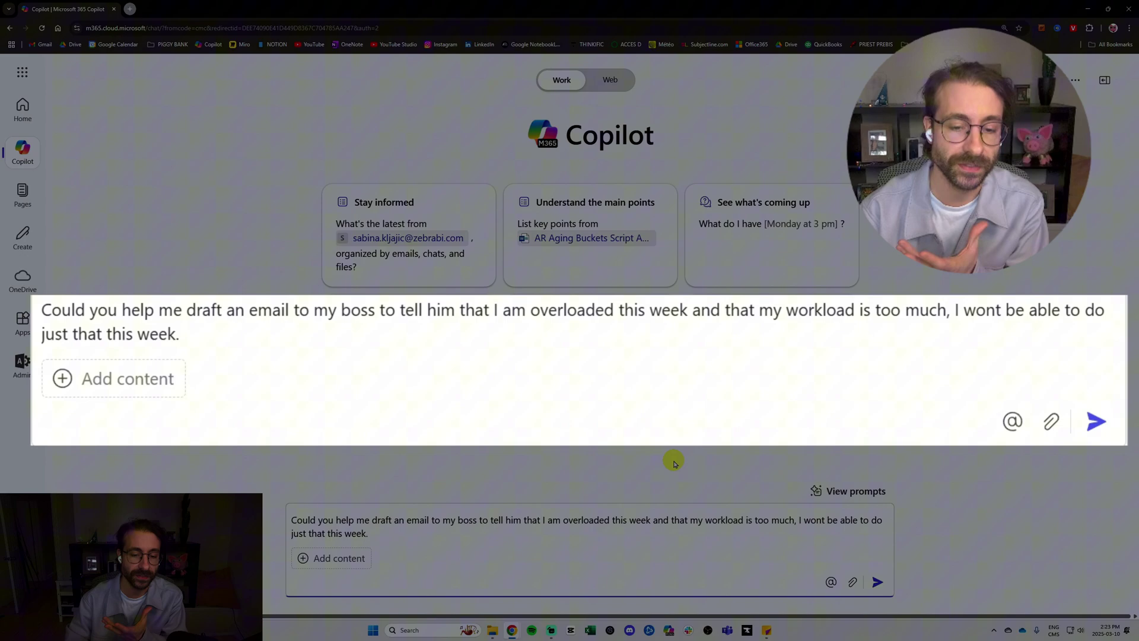
key(Return)
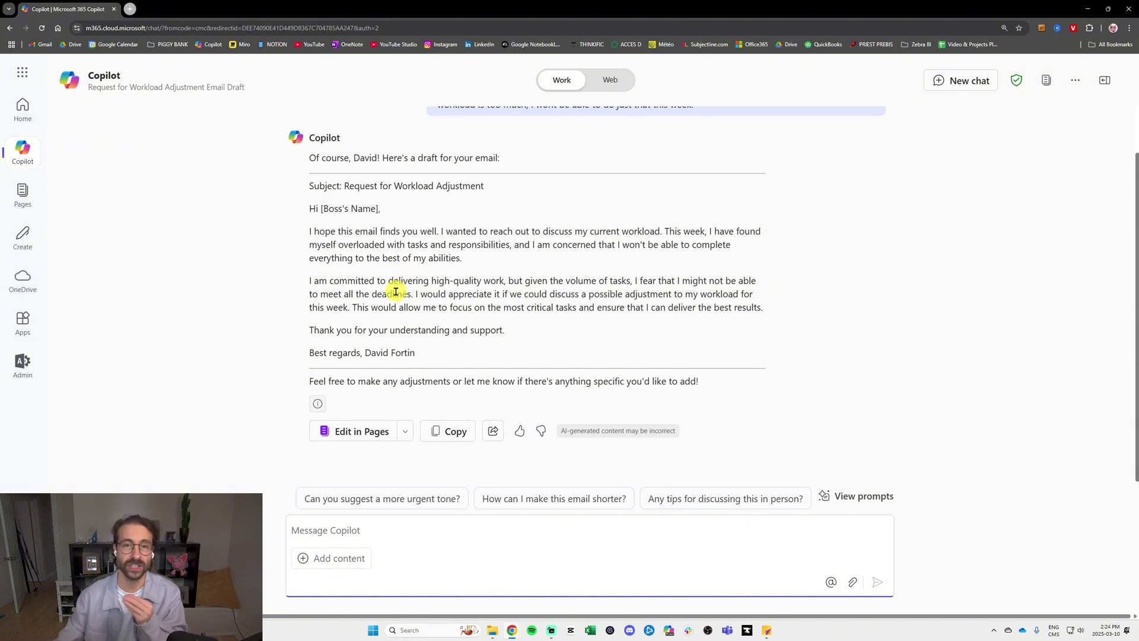
- Scroll through the 'Request for Workload Adjustment' reply and highlight the prompt text to review it
scroll(396, 292, up, 2)
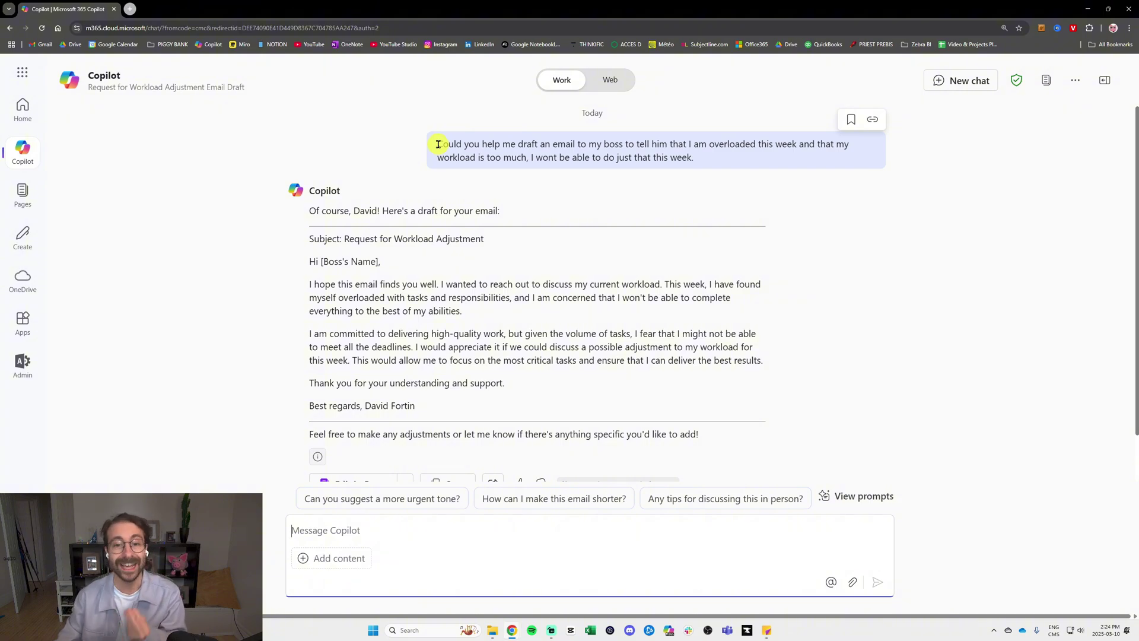
drag(438, 142, 707, 157)
click(713, 160)
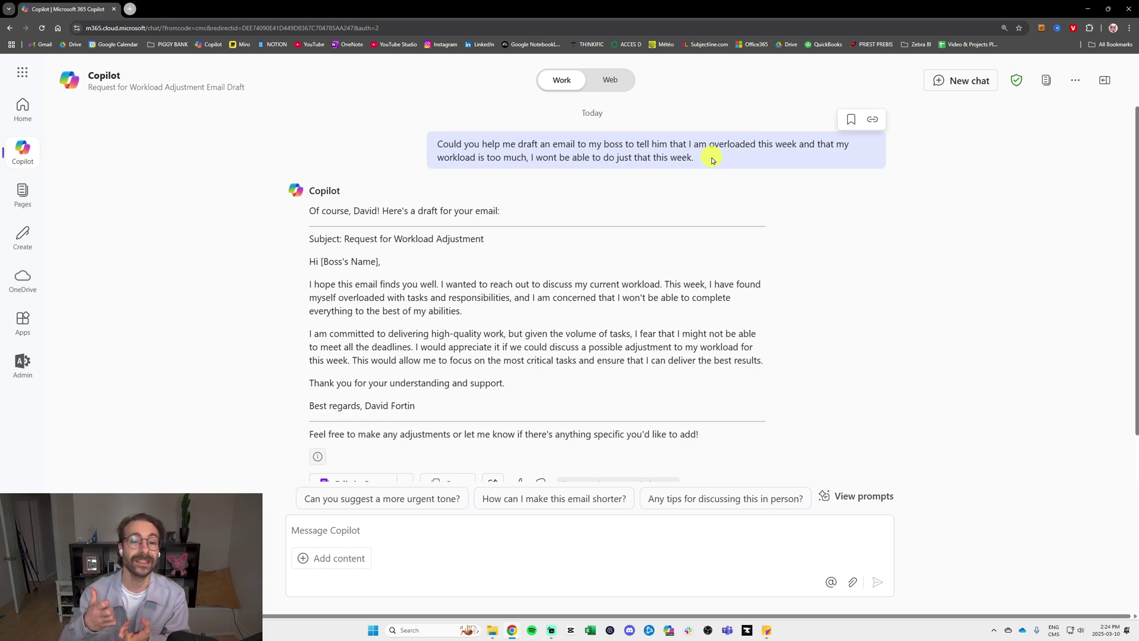
drag(431, 143, 691, 158)
click(692, 158)
drag(437, 144, 620, 144)
click(624, 149)
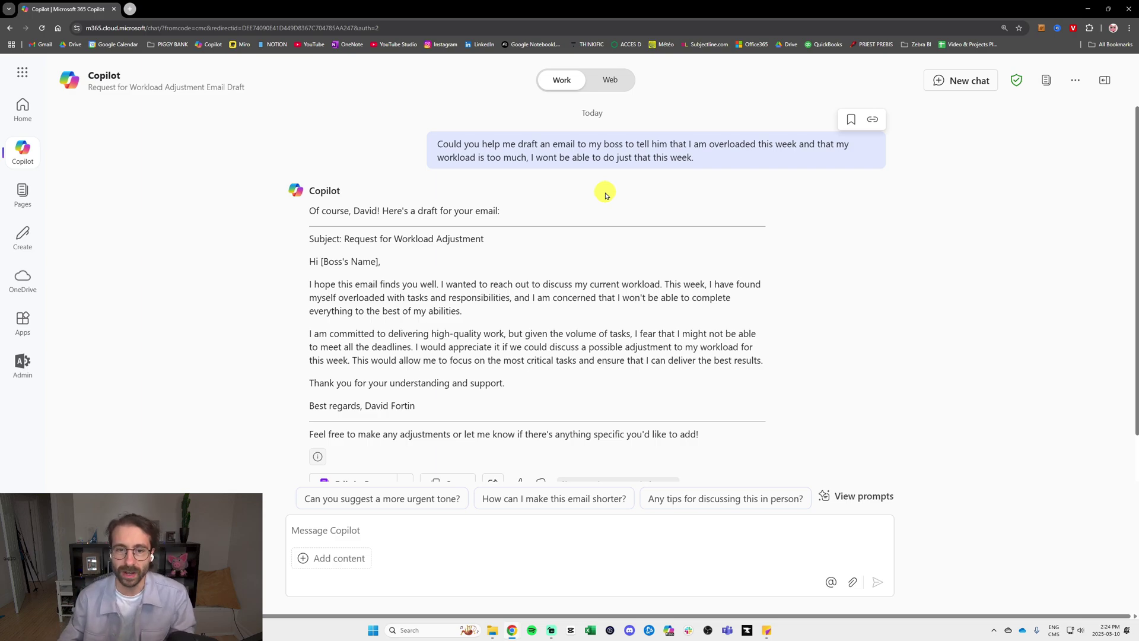
scroll(605, 195, down, 1)
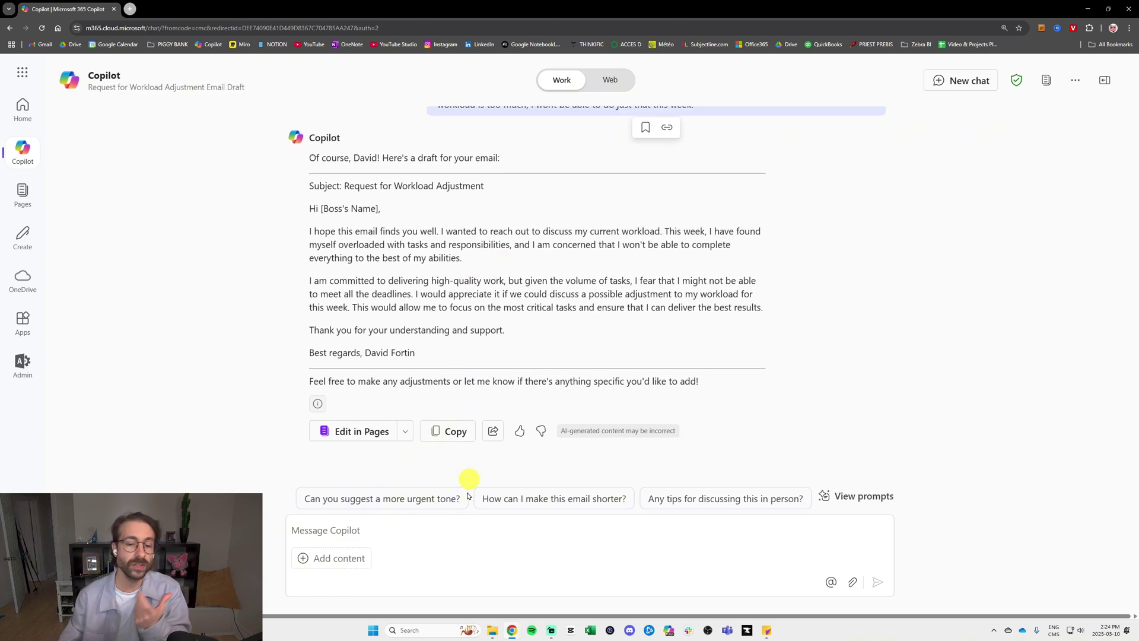
scroll(450, 195, up, 1)
scroll(451, 533, down, 1)
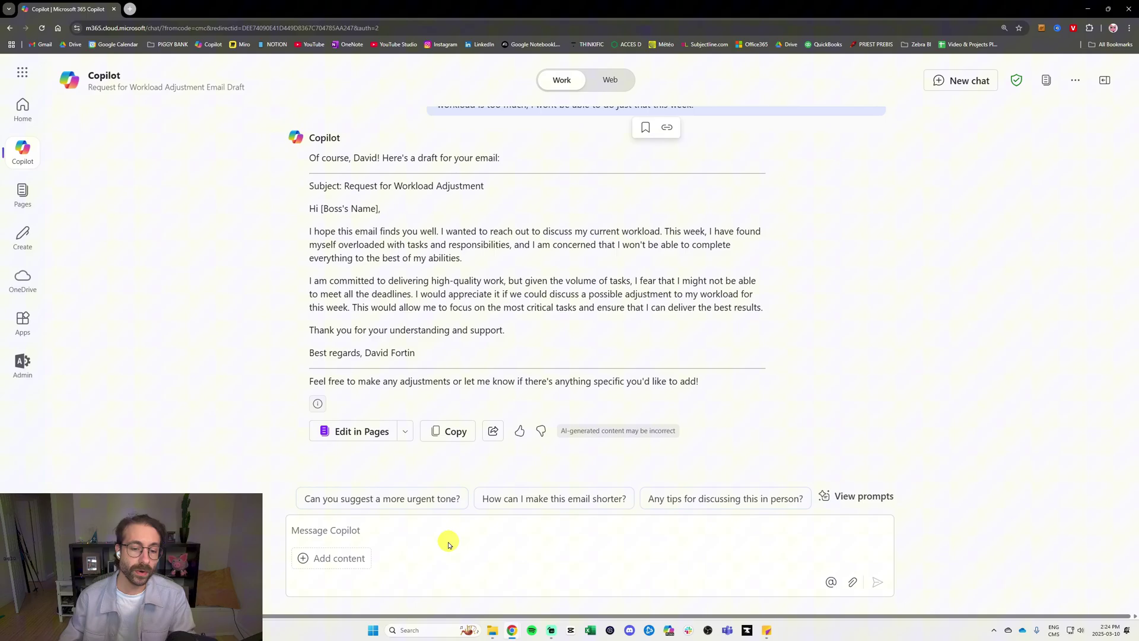
- Tell Copilot you're an overloaded administrative assistant with Tuesday's budget presentation, unable to finish the 5-year strategy makeover
click(449, 544)
text(I am)
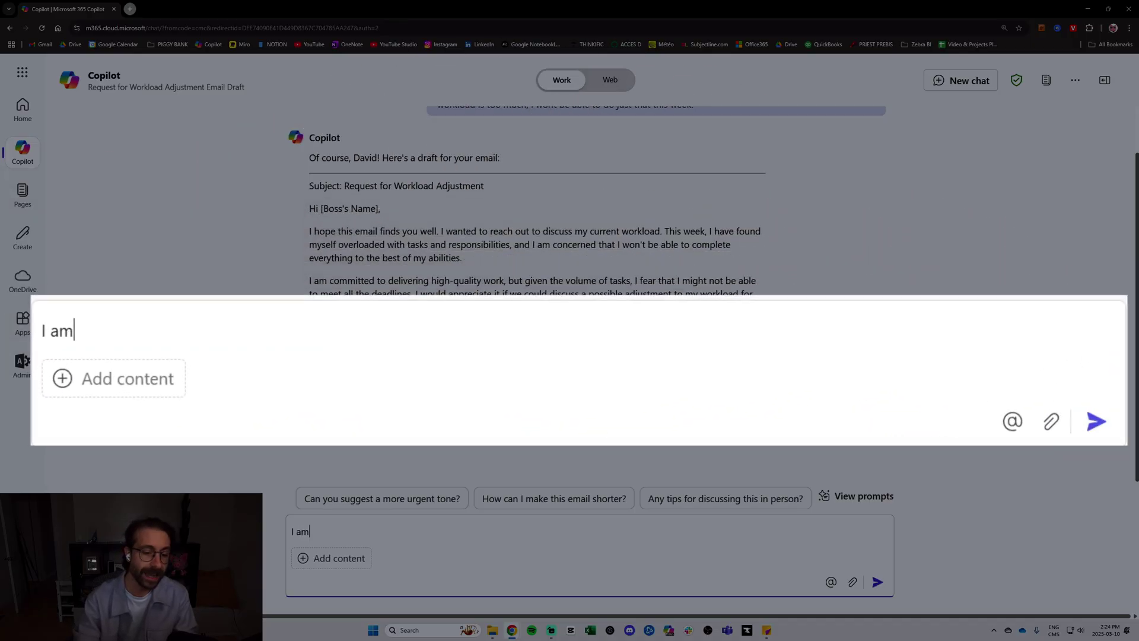
text( an administrative asis)
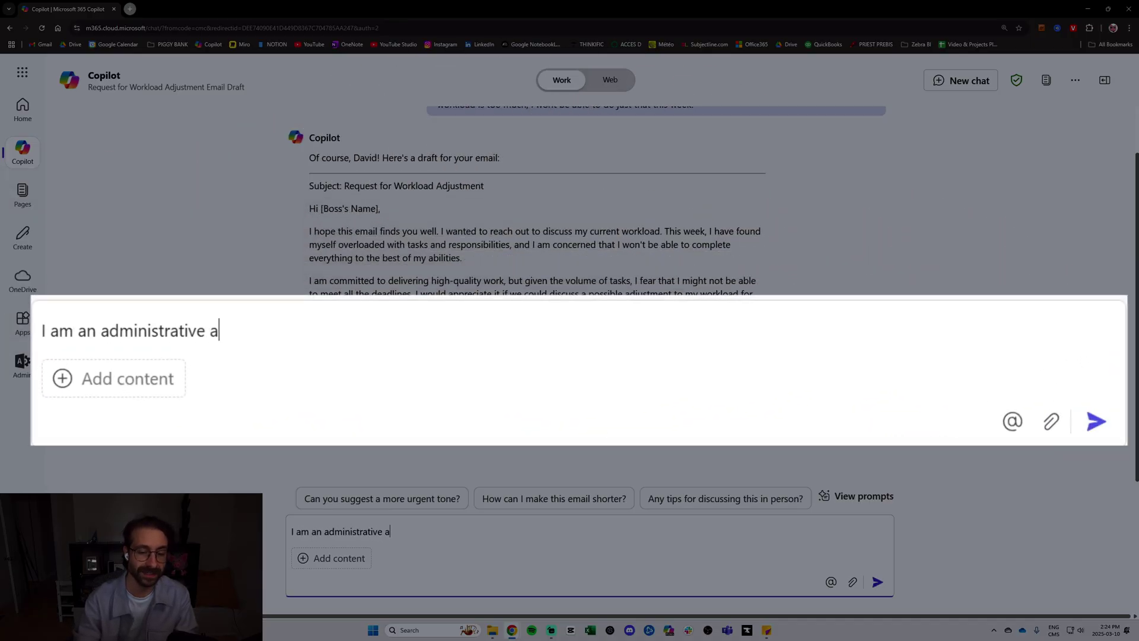
key(BackSpace)
key(BackSpace)
text(sistant working)
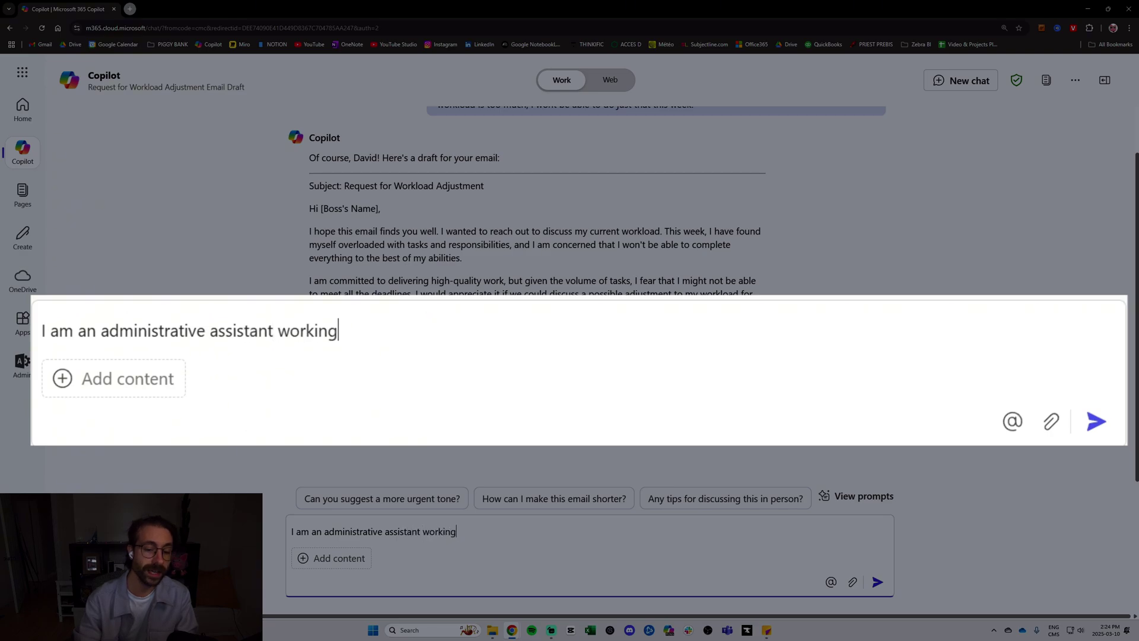
text( at a technology fir)
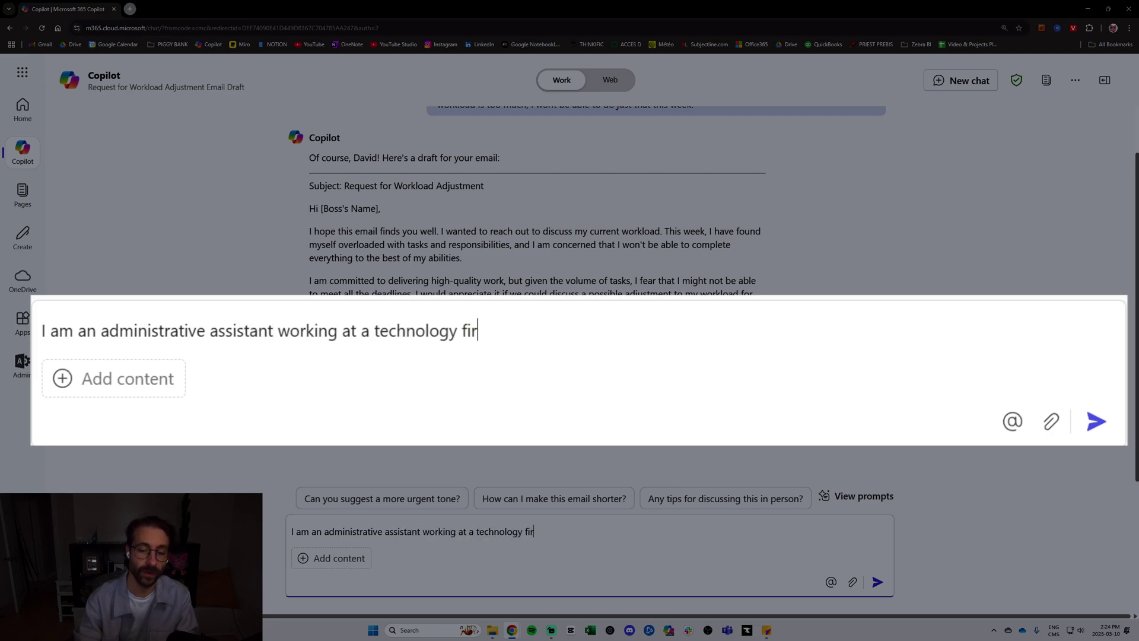
text(m. I need your help)
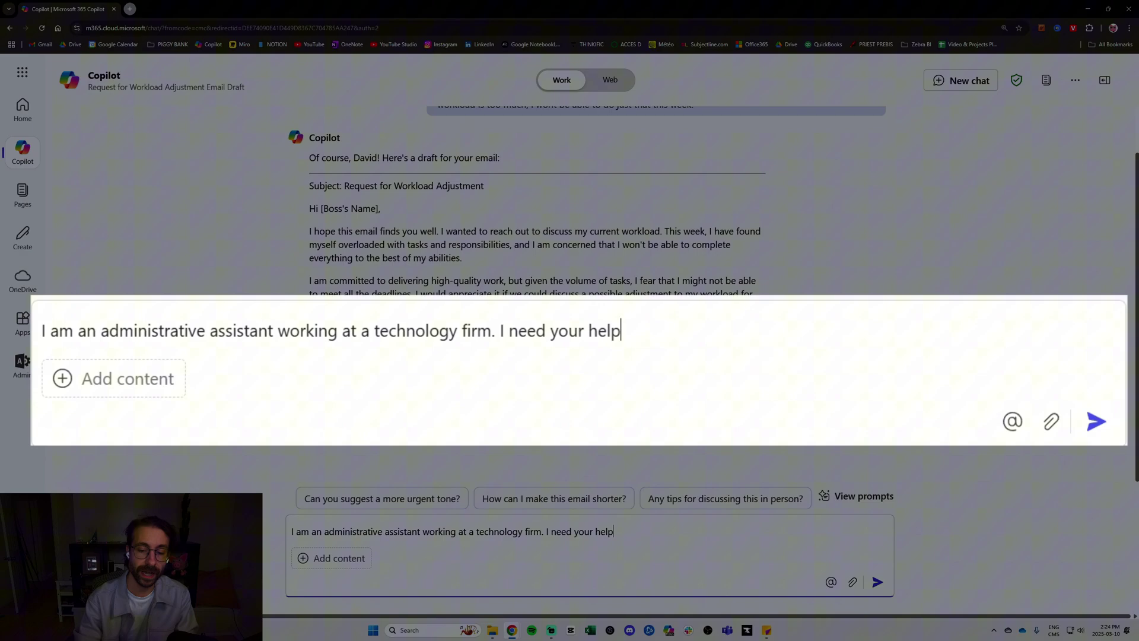
text( to tell my )
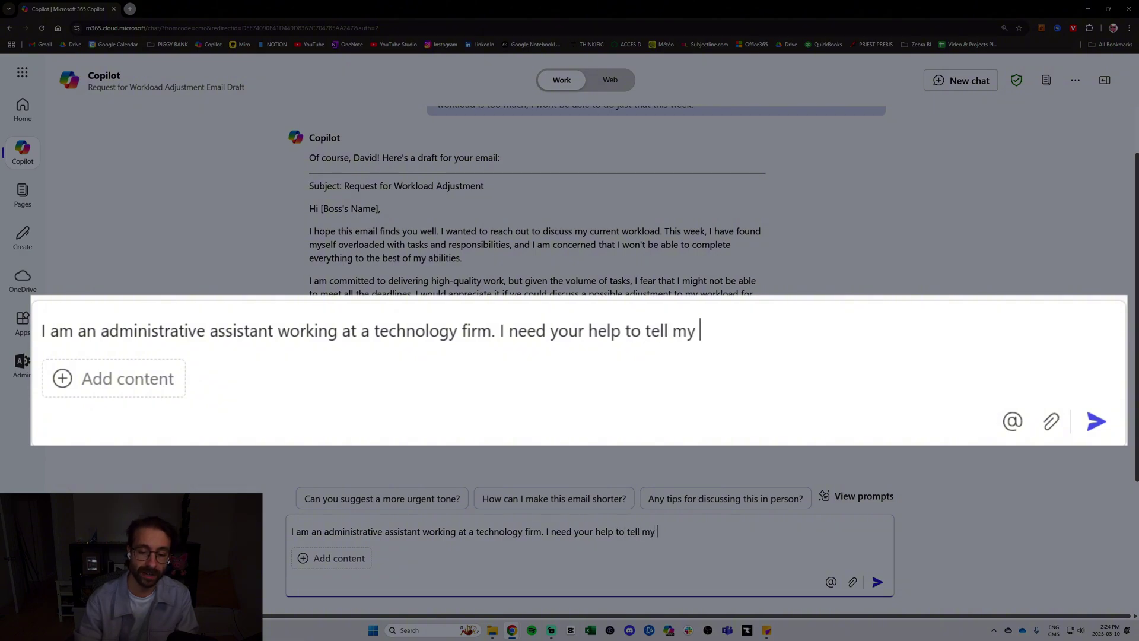
text(boss that I am overload)
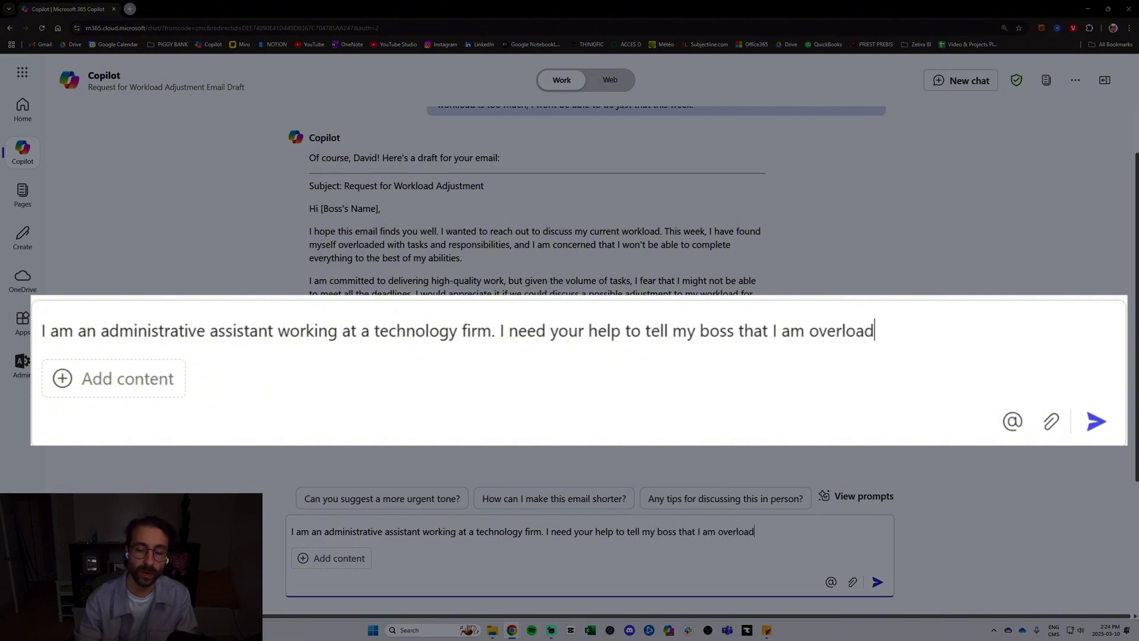
text(ed this week because )
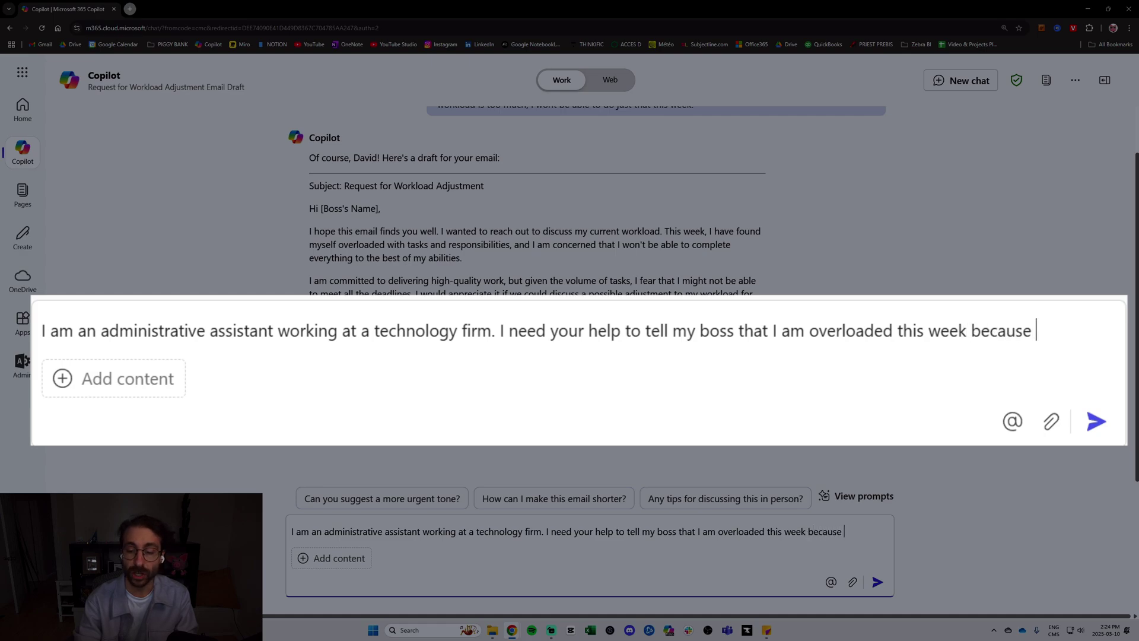
text(We have the annual s)
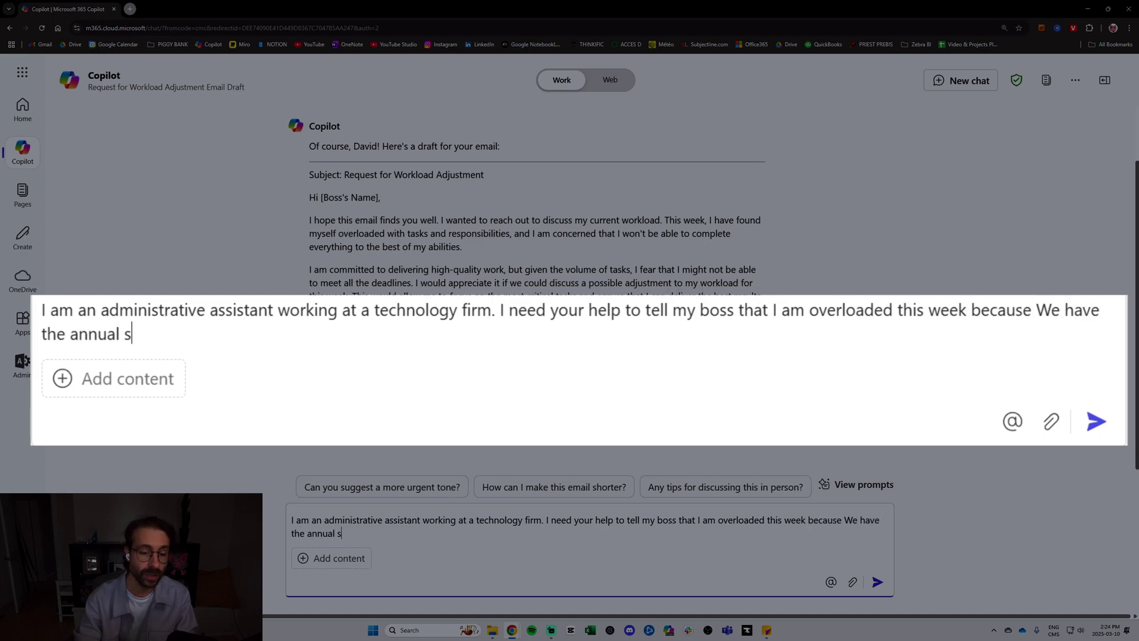
text(trateg)
key(BackSpace)
text(egic budg)
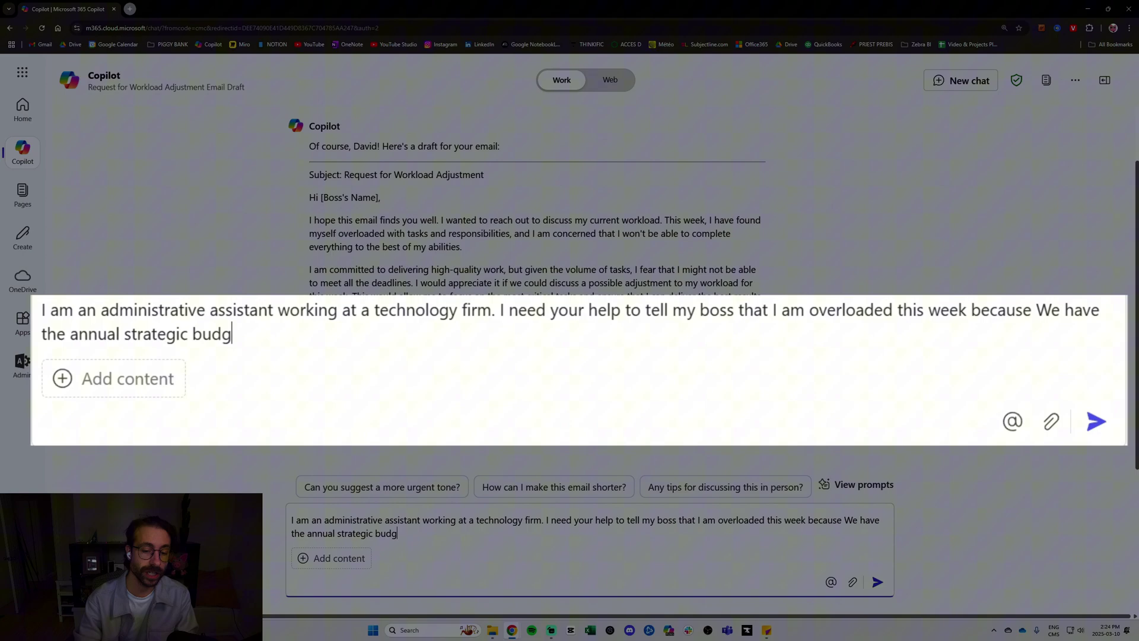
text(et presentation on tue)
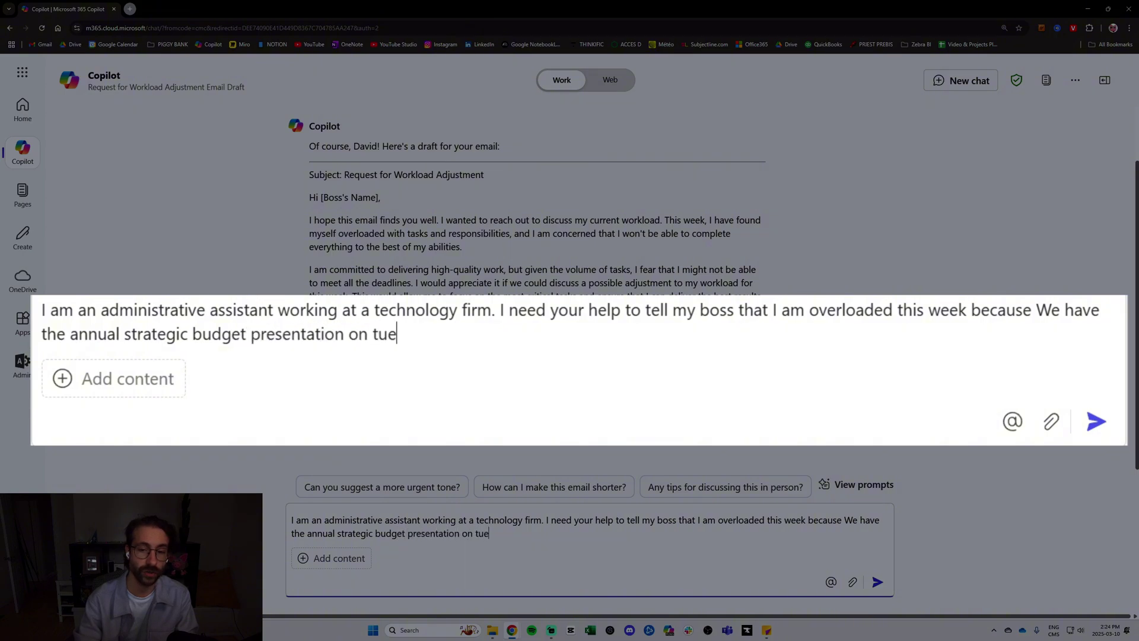
text(sday. Can you tell him that)
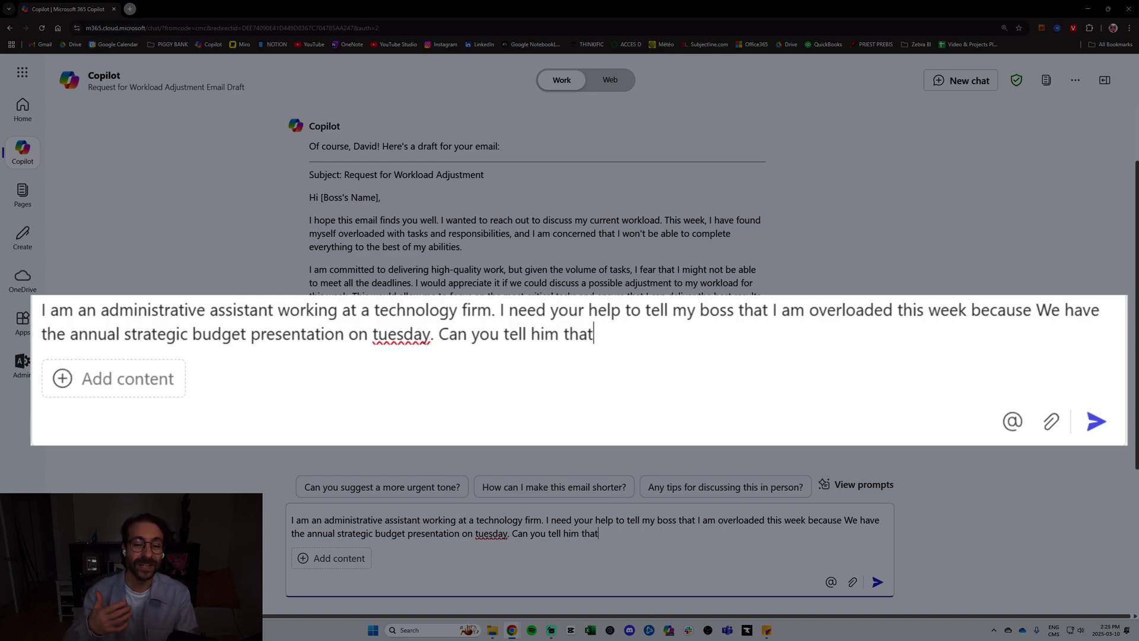
text(I'm very bus)
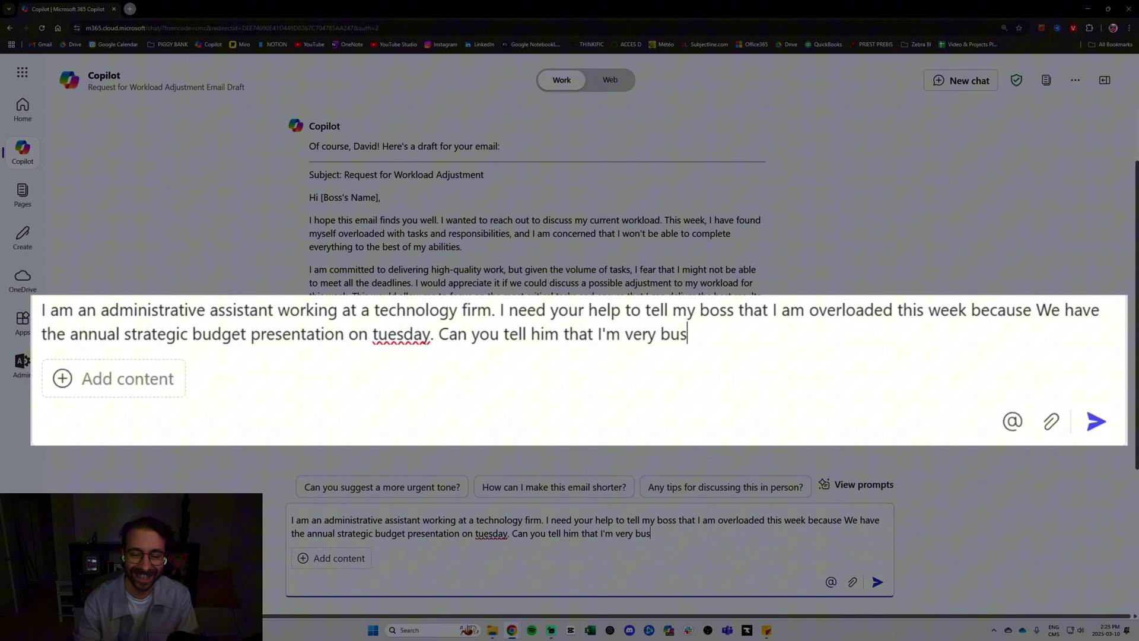
text(y and that I wont)
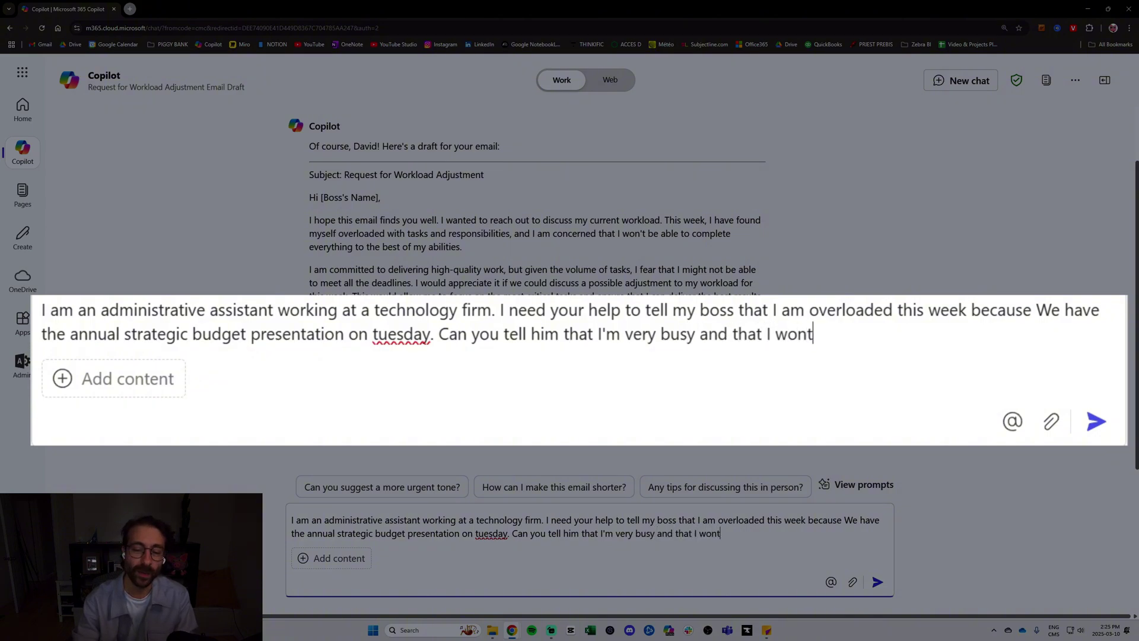
text( be able to complete the)
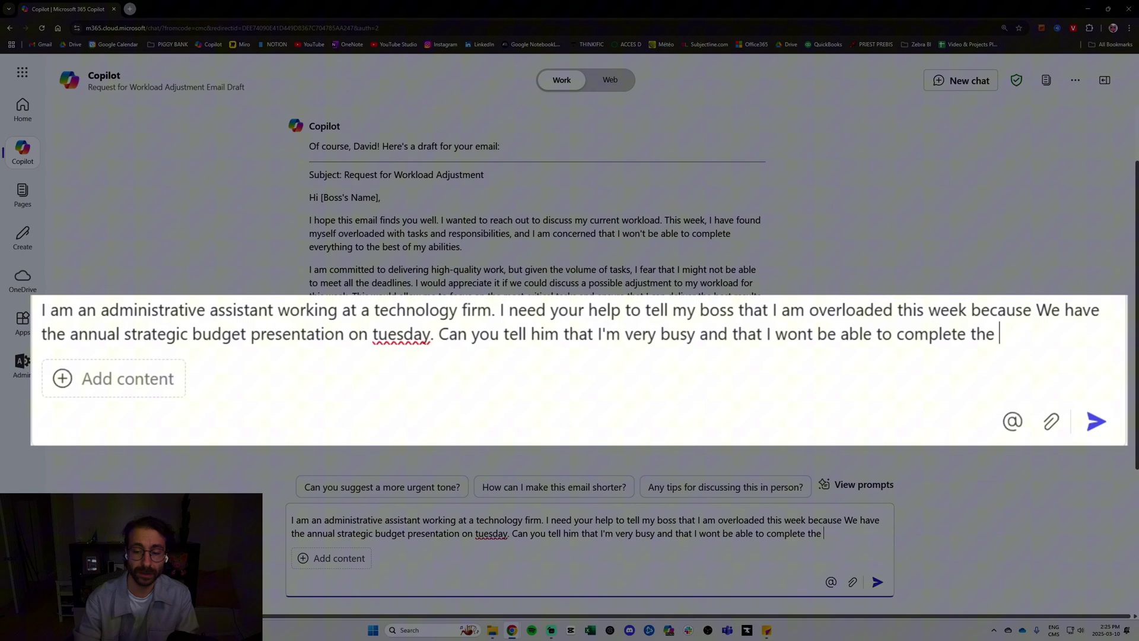
text(strategy ma)
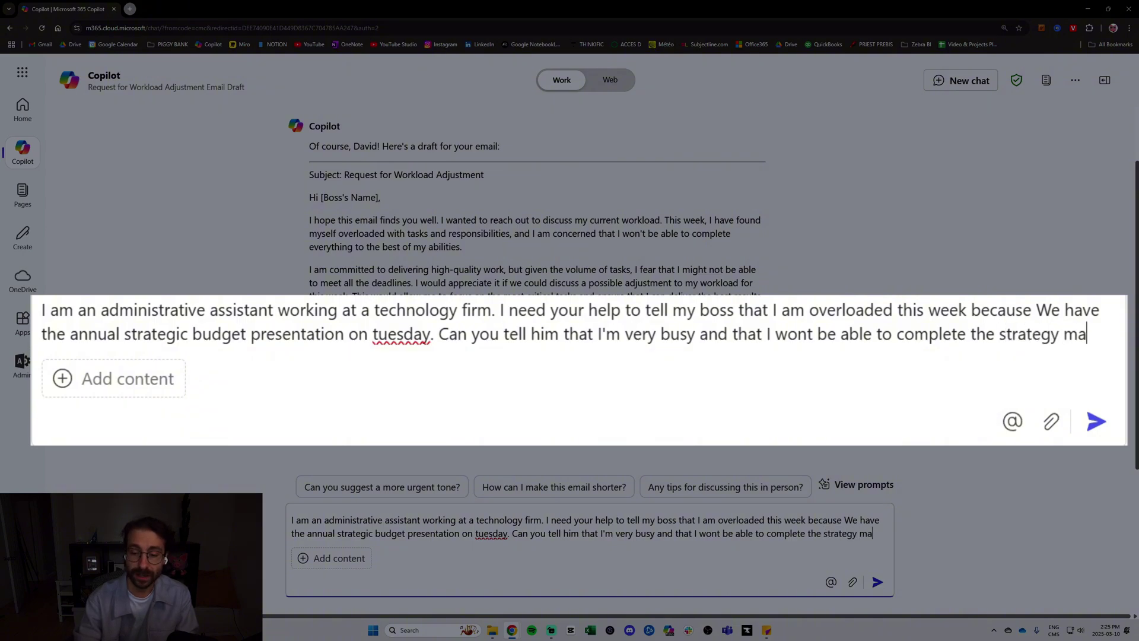
text(keover for the next 5)
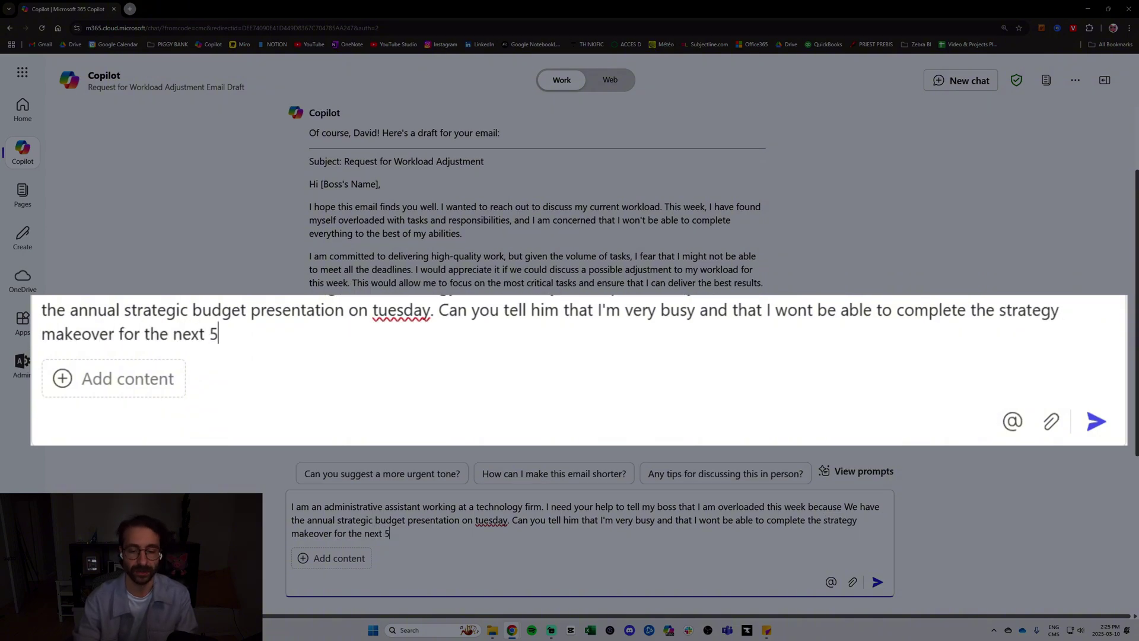
text( years.)
key(Return)
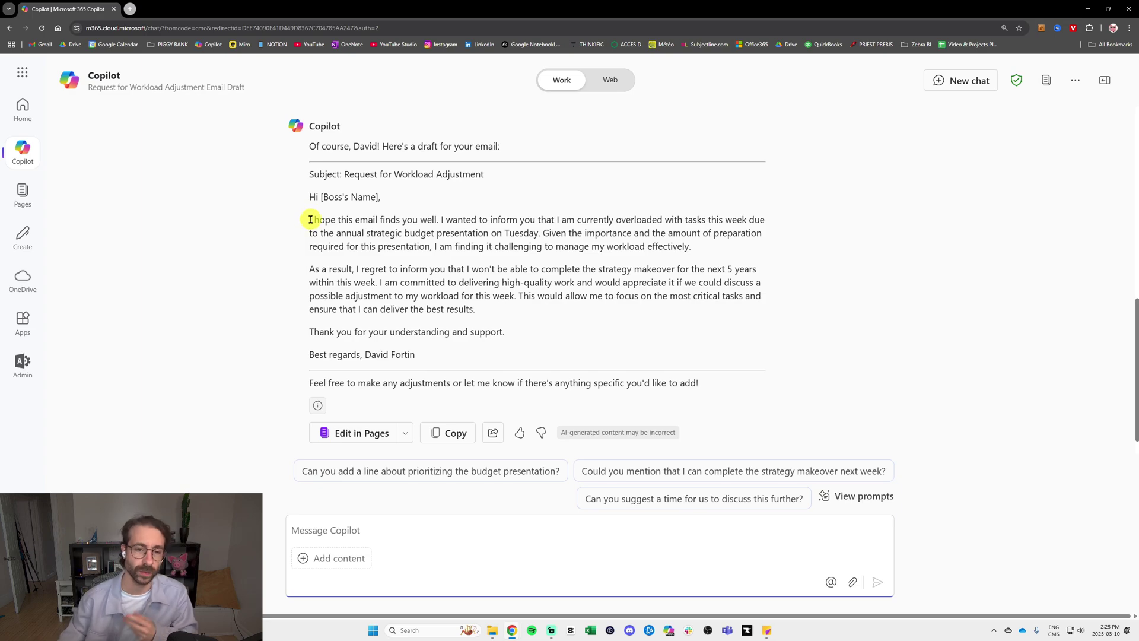
scroll(311, 219, up, 5)
drag(439, 333, 884, 371)
scroll(534, 385, down, 3)
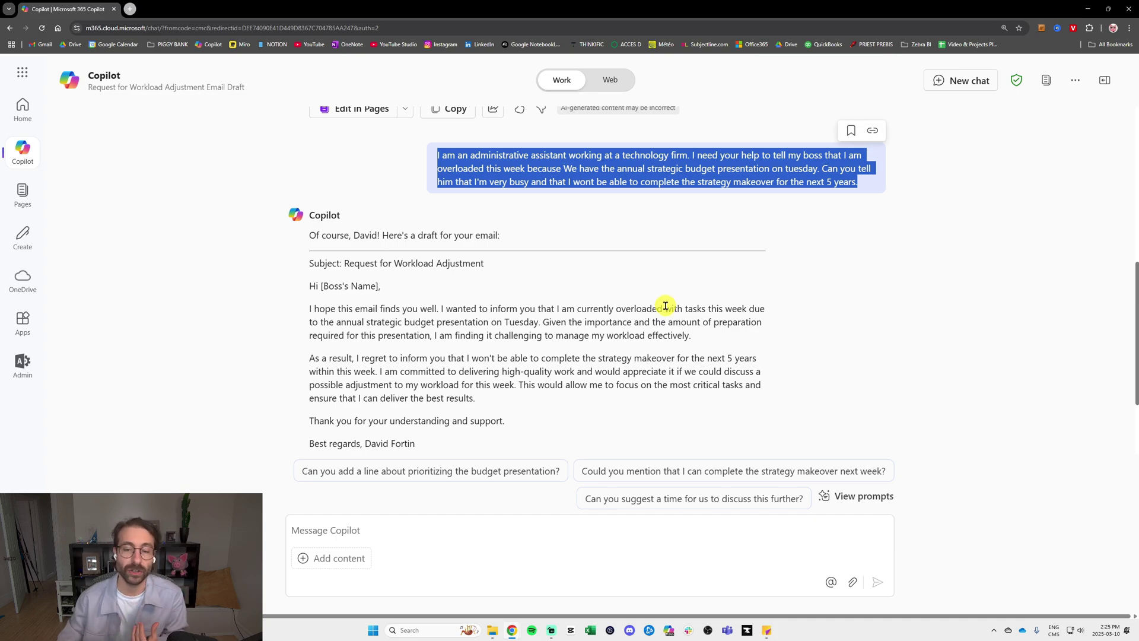
drag(664, 308, 538, 324)
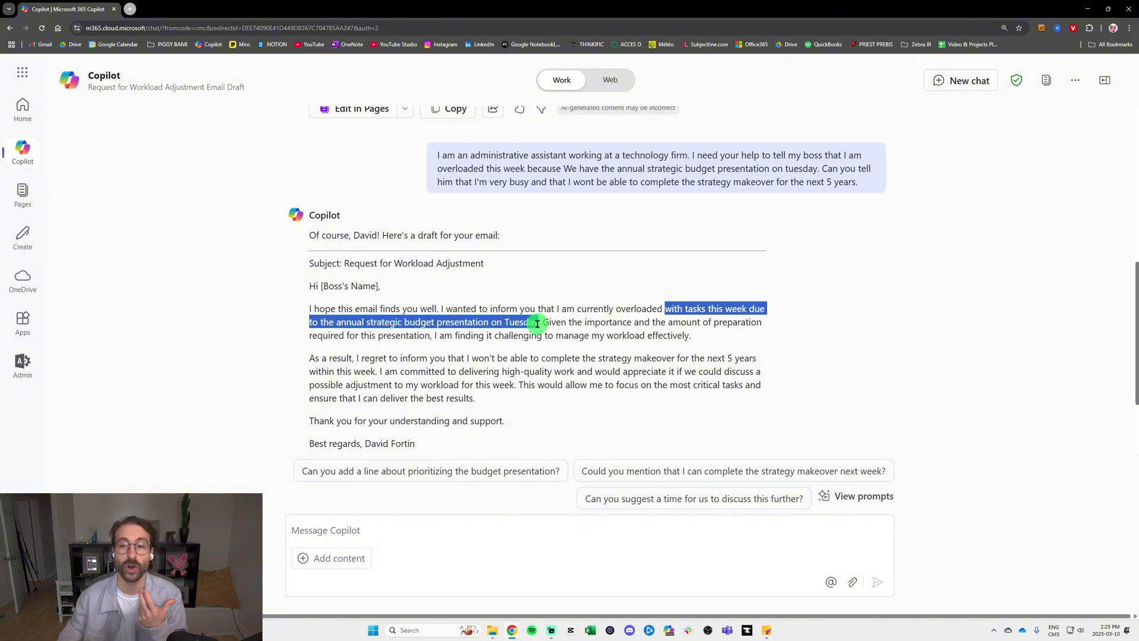
drag(564, 168, 818, 170)
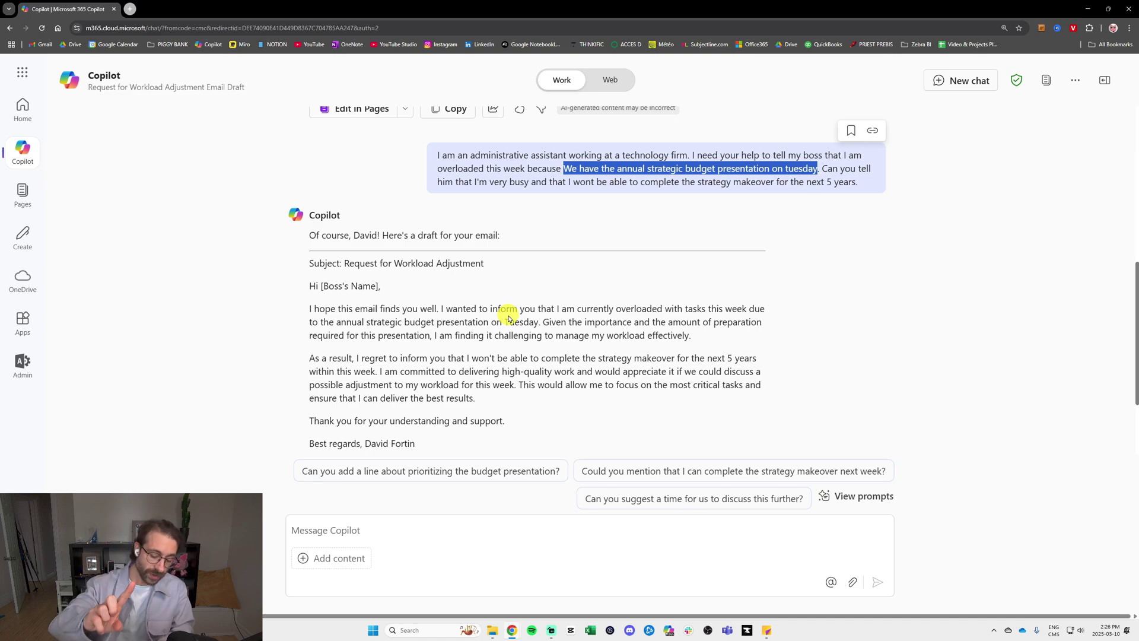
- Toggle Copilot between Web and Work modes, ending on a fresh Work-mode chat
click(610, 79)
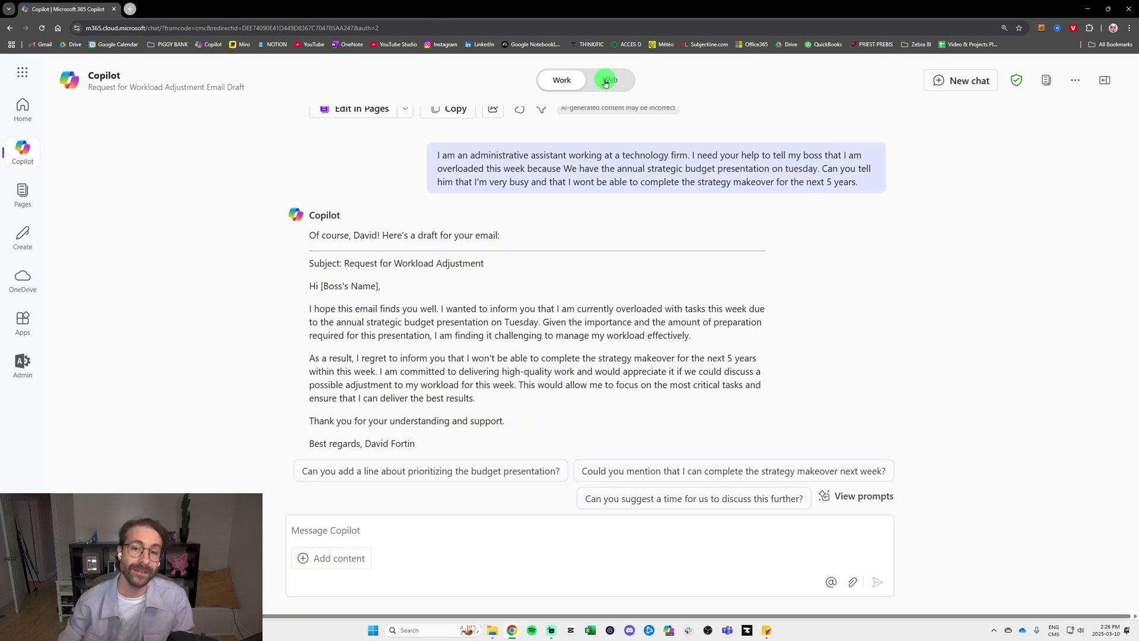
click(456, 79)
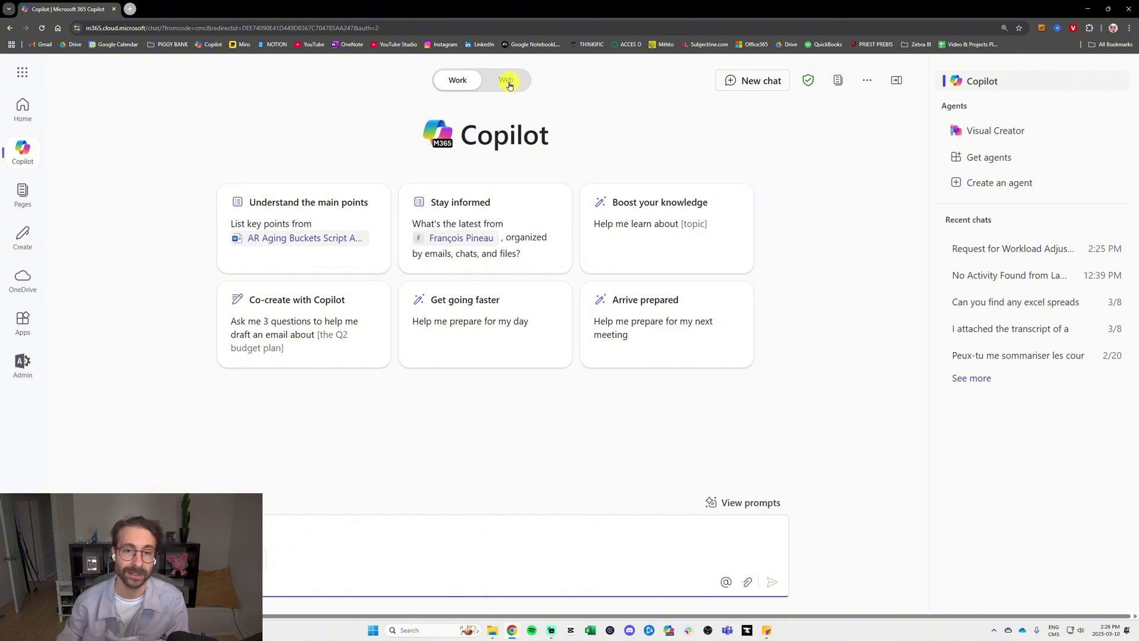
click(509, 85)
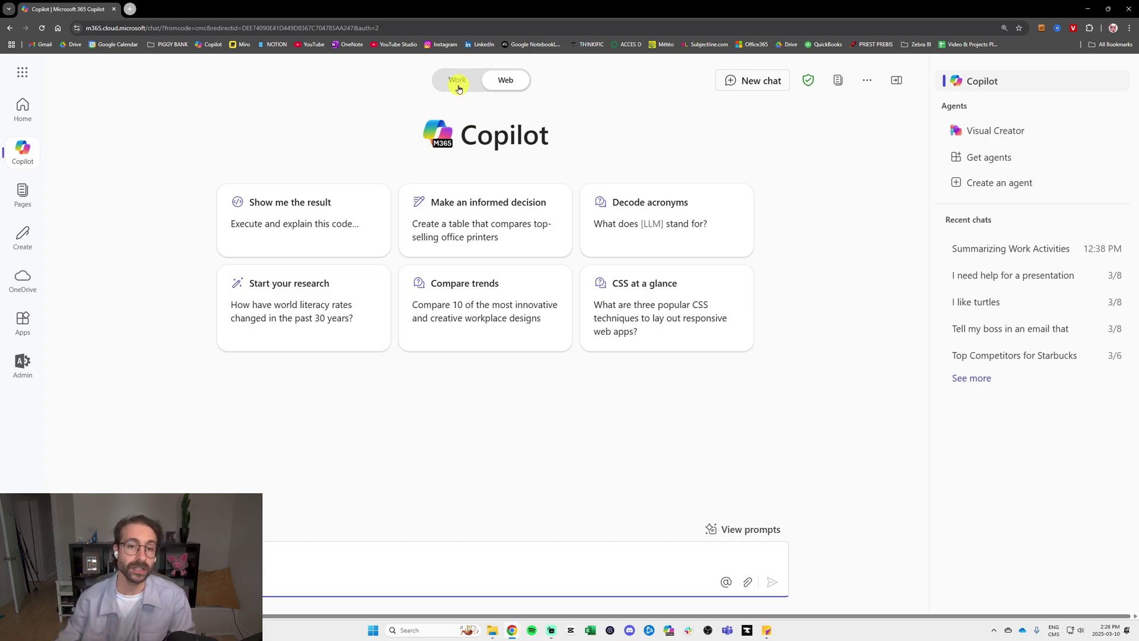
click(507, 81)
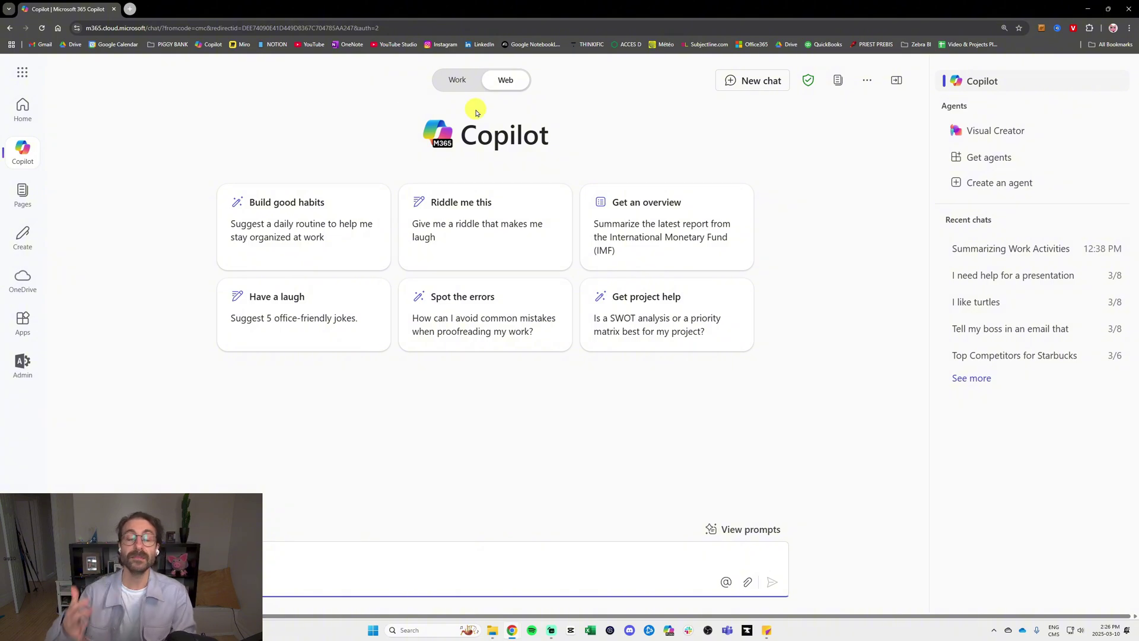
click(457, 87)
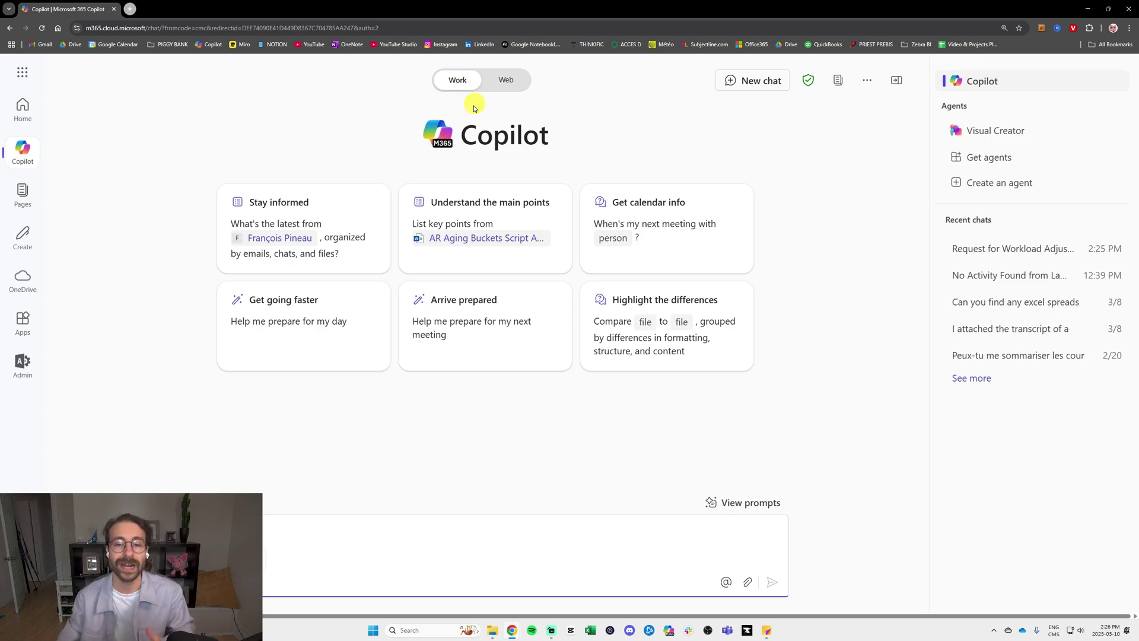
click(343, 526)
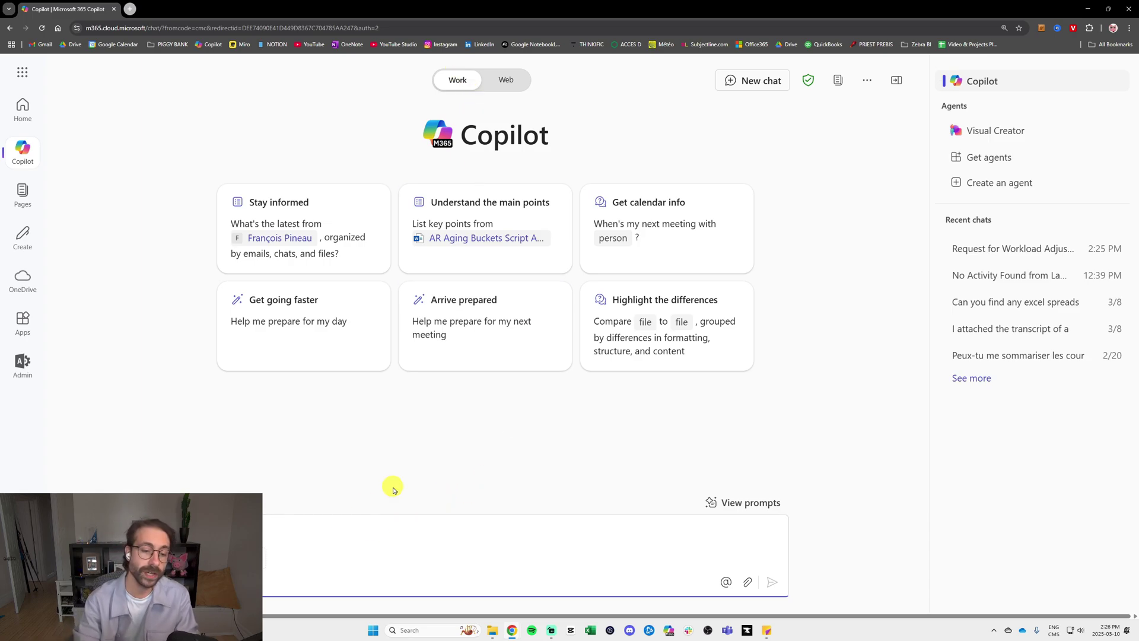
- Ask Copilot which SharePoint or OneDrive spreadsheets contain the word "sales", briefly describing each
text(Can you)
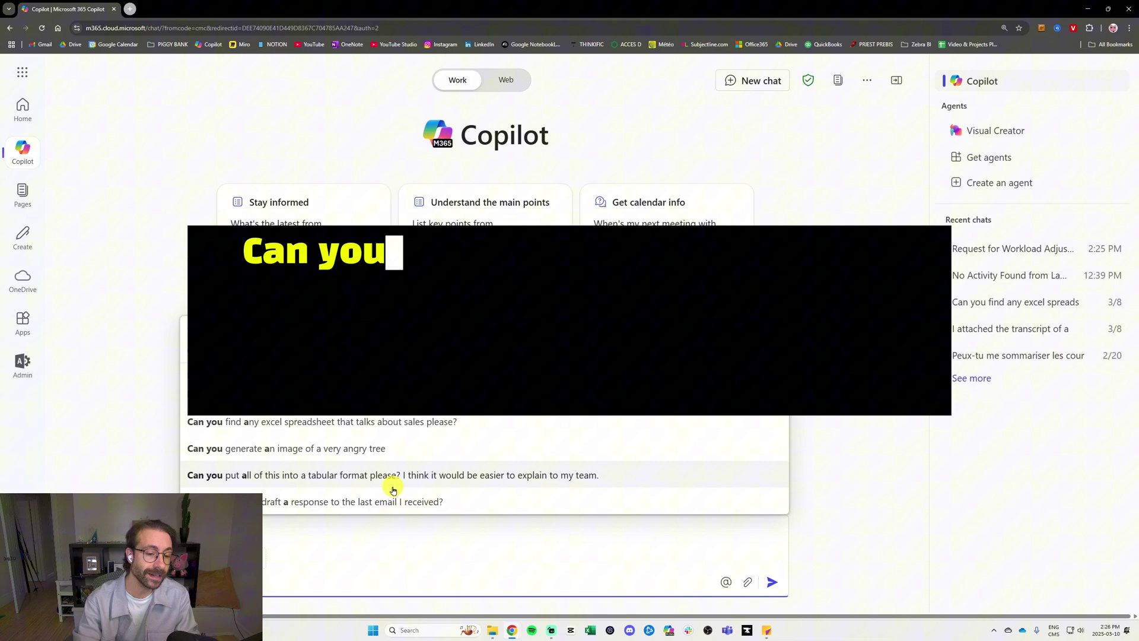
text( analyze which docum)
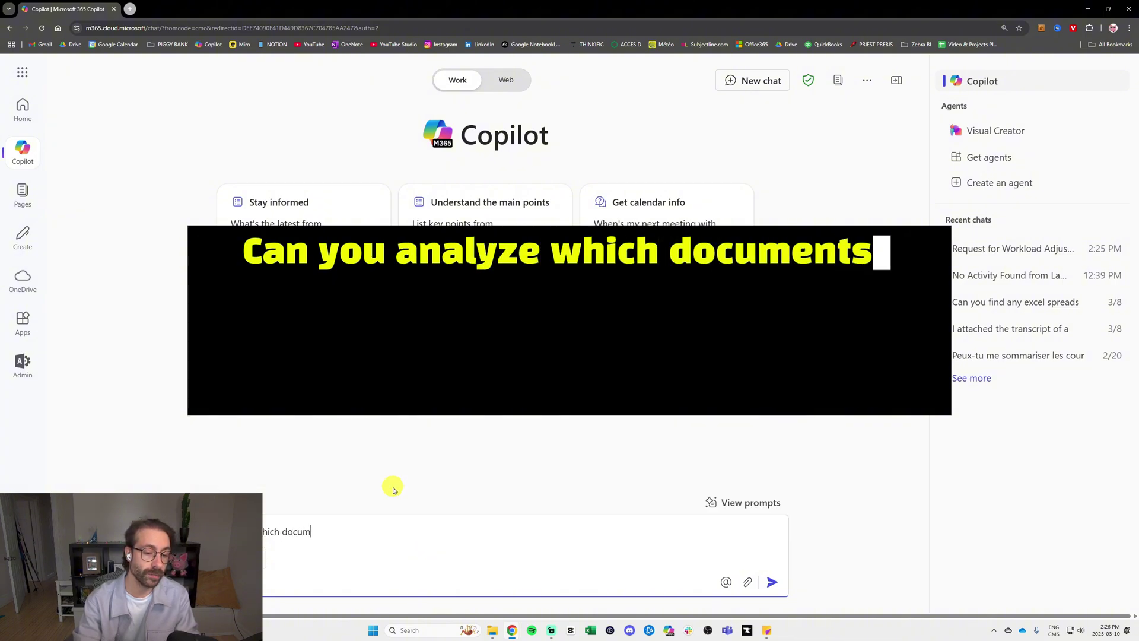
text(ents (Spreadshe)
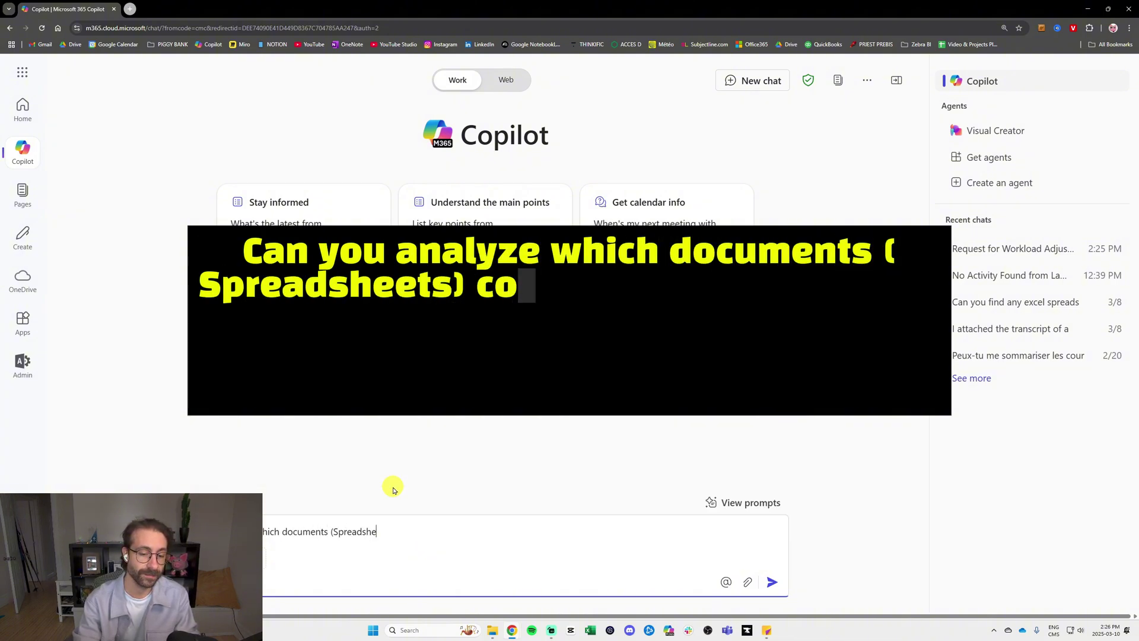
text(ets) contains the word)
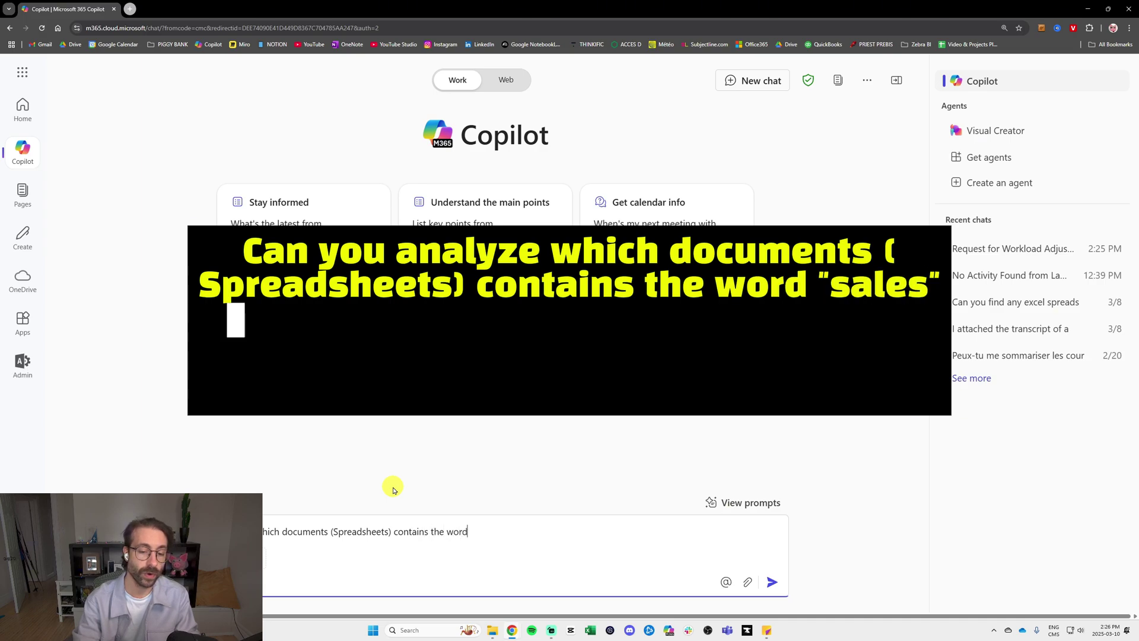
text( "sales" in my )
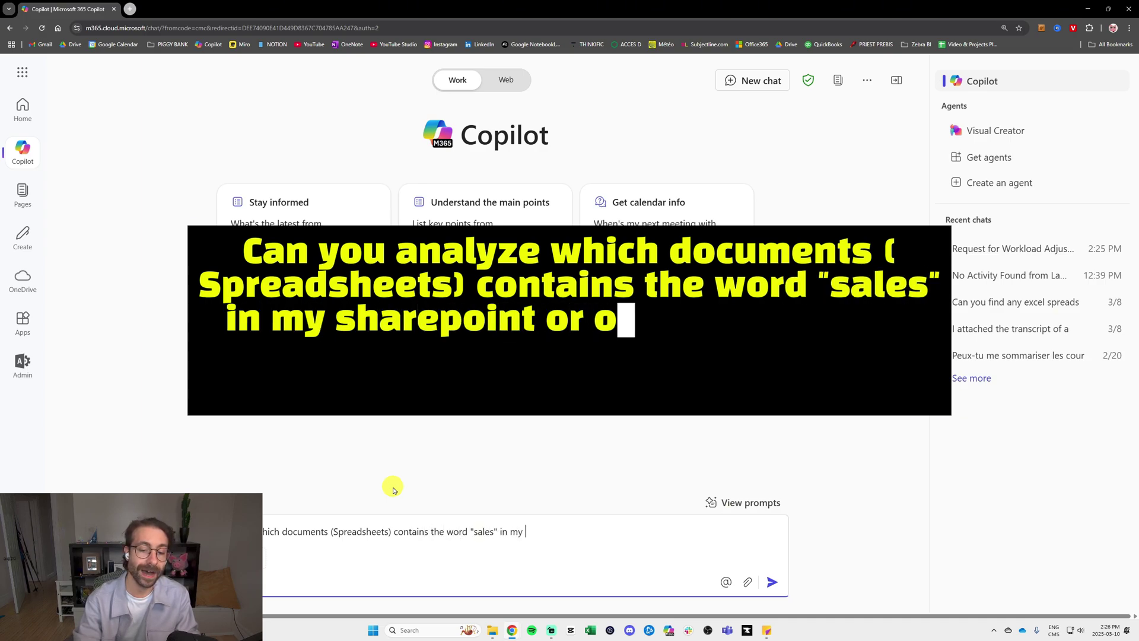
text(sharepo)
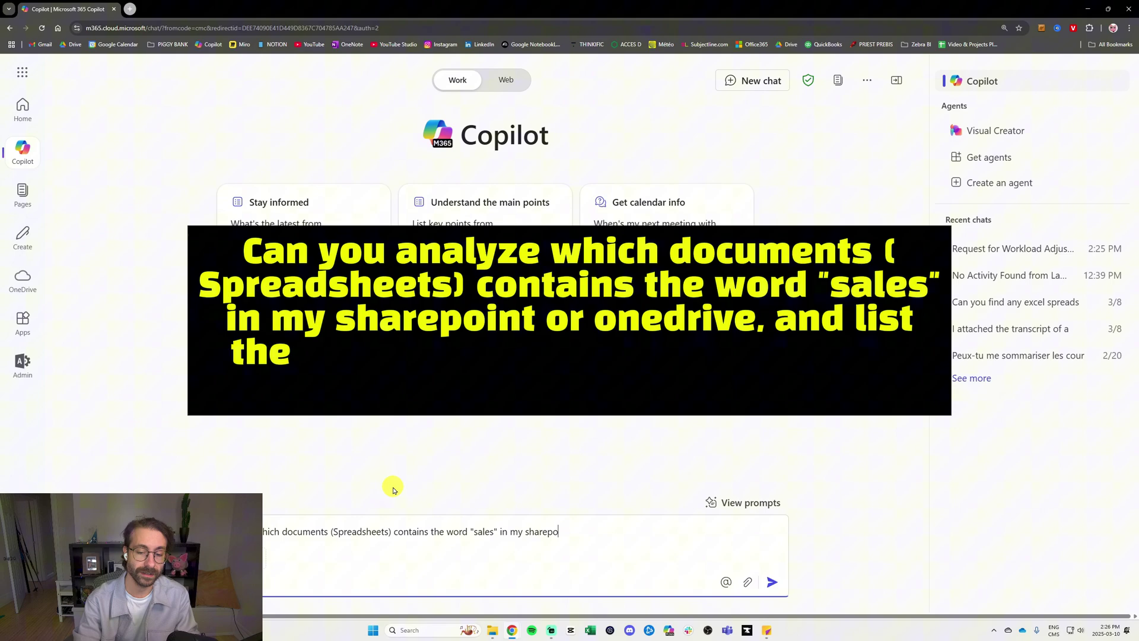
text(int or onedrive, and list t)
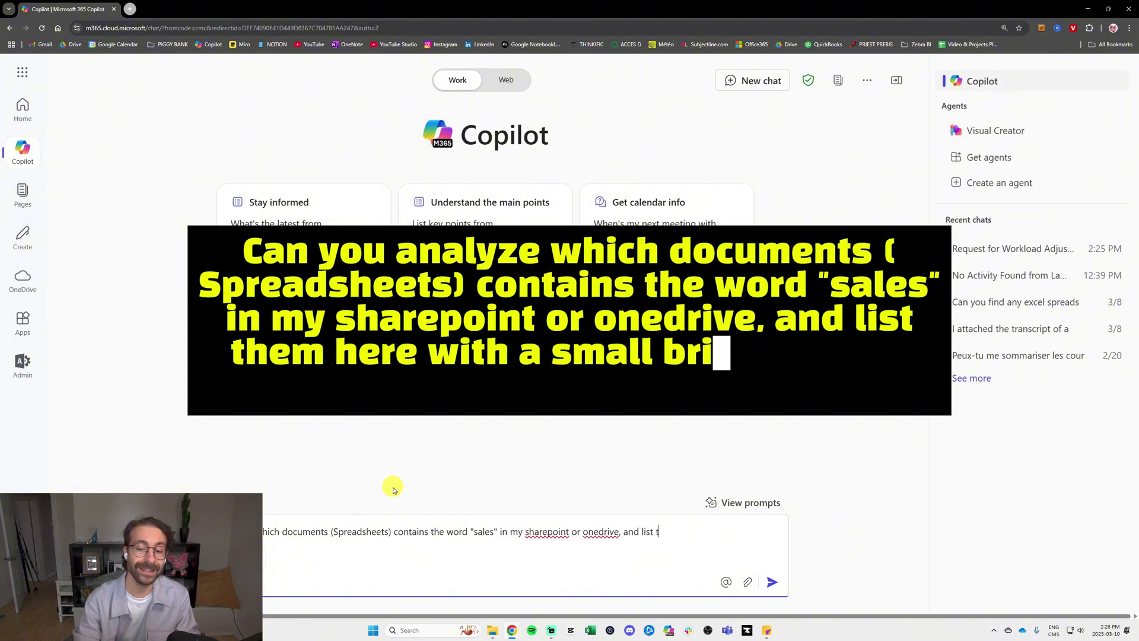
text(hem here with a small br)
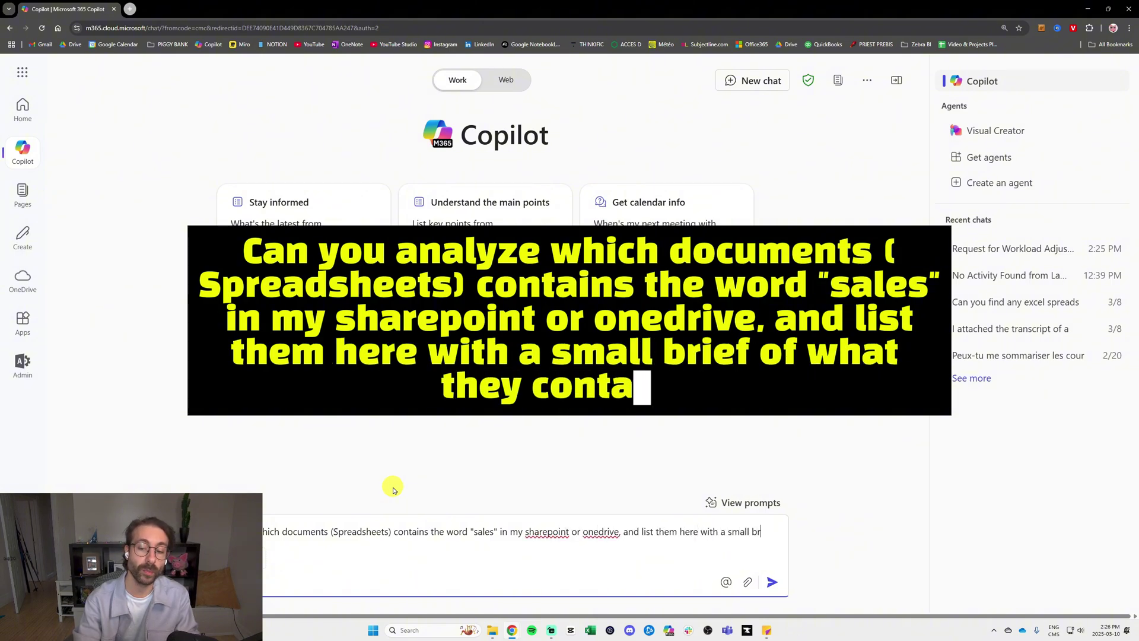
text(ief of )
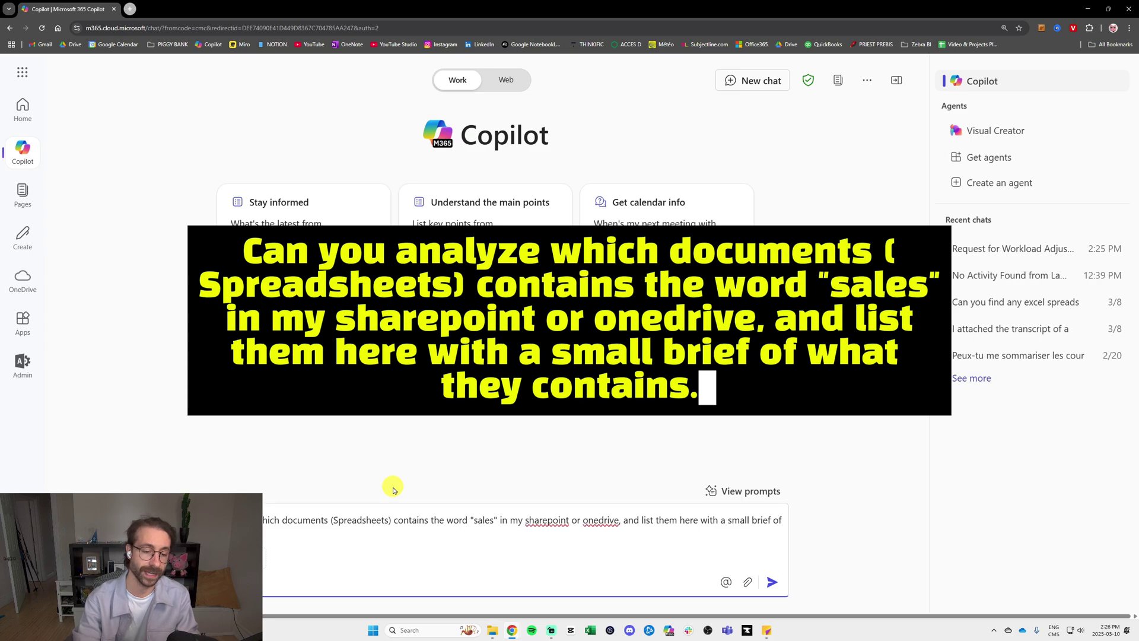
text(what they contains.)
key(Return)
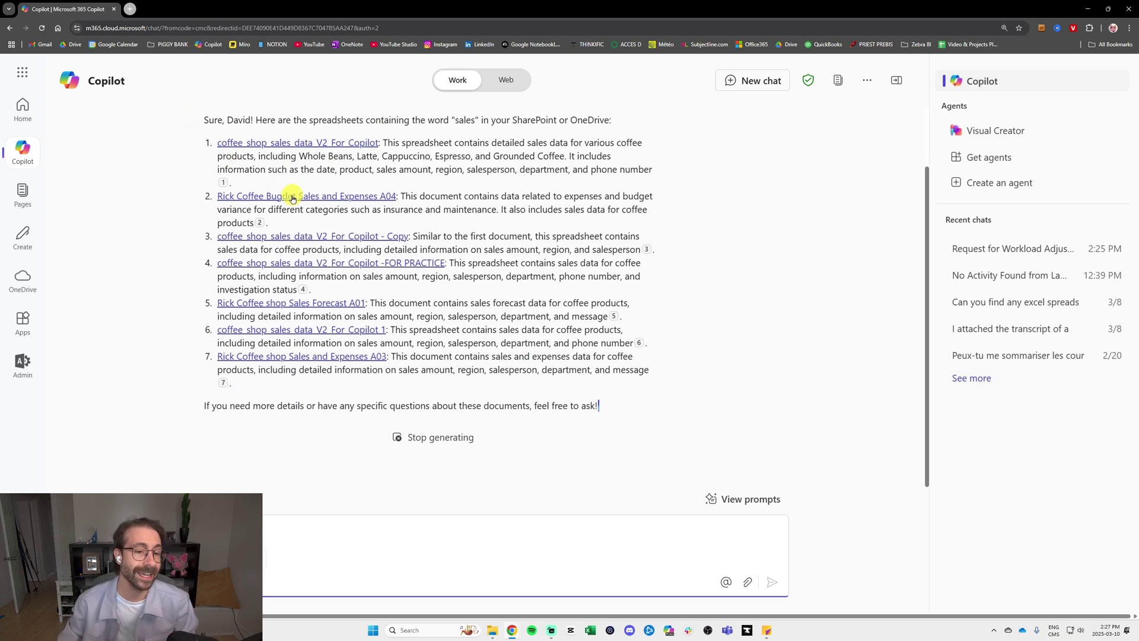
- Open the coffee_shop_sales_data_V2_For_Copilot workbook from Copilot's answer, then return to the Copilot tab
scroll(273, 178, up, 1)
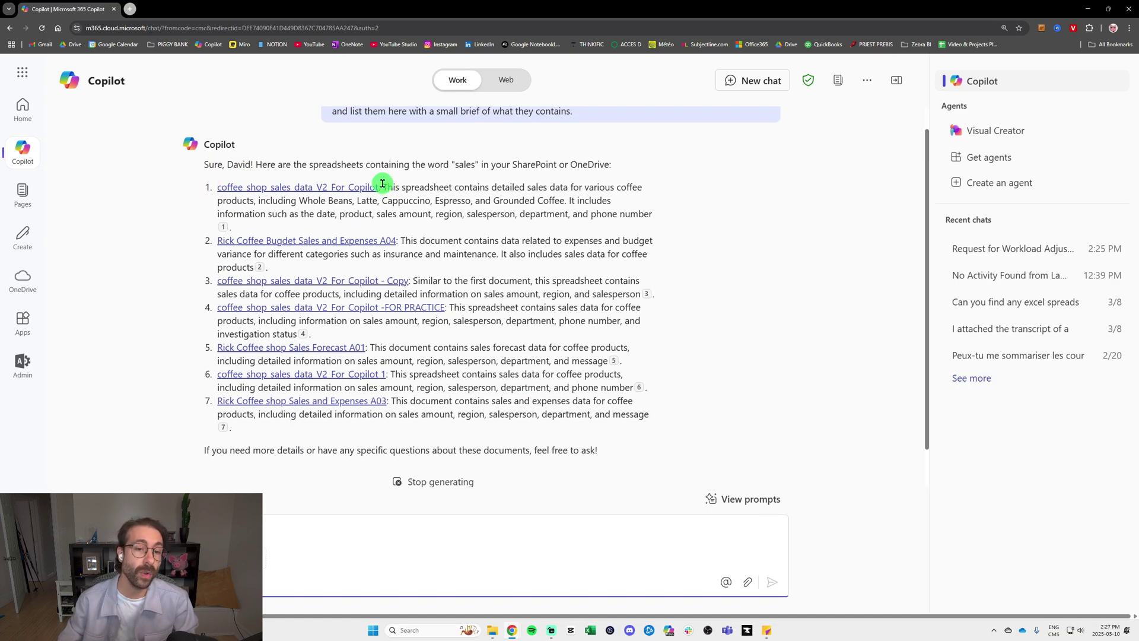
drag(383, 184, 646, 190)
click(514, 237)
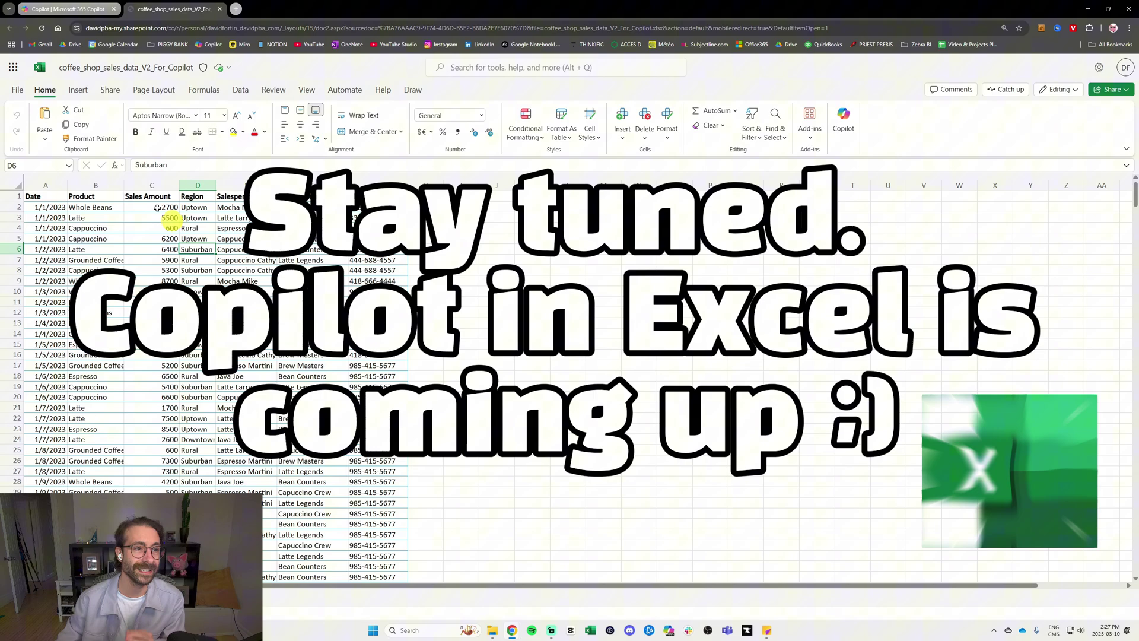
click(83, 10)
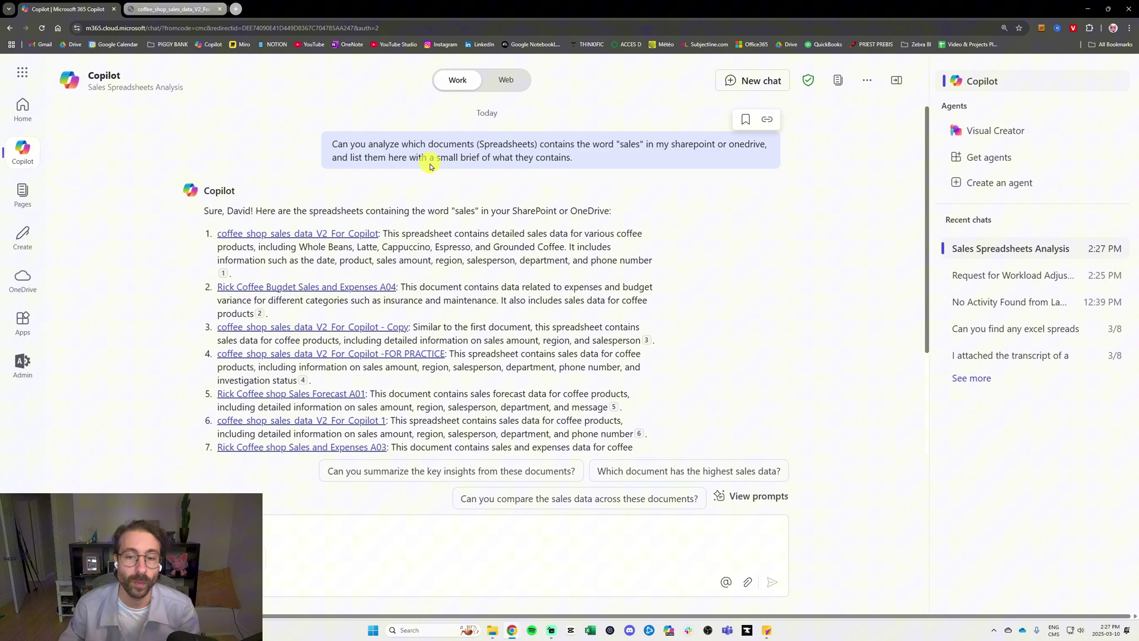
- Start a new web-mode chat and reopen the saved Starbucks financial summary conversation
click(759, 87)
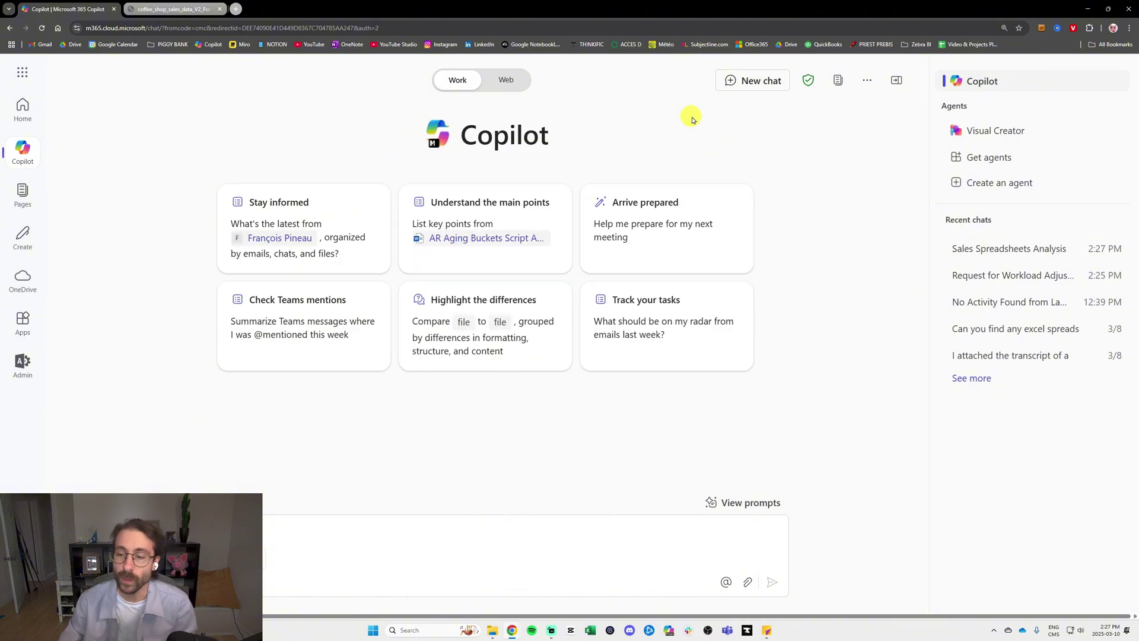
click(982, 380)
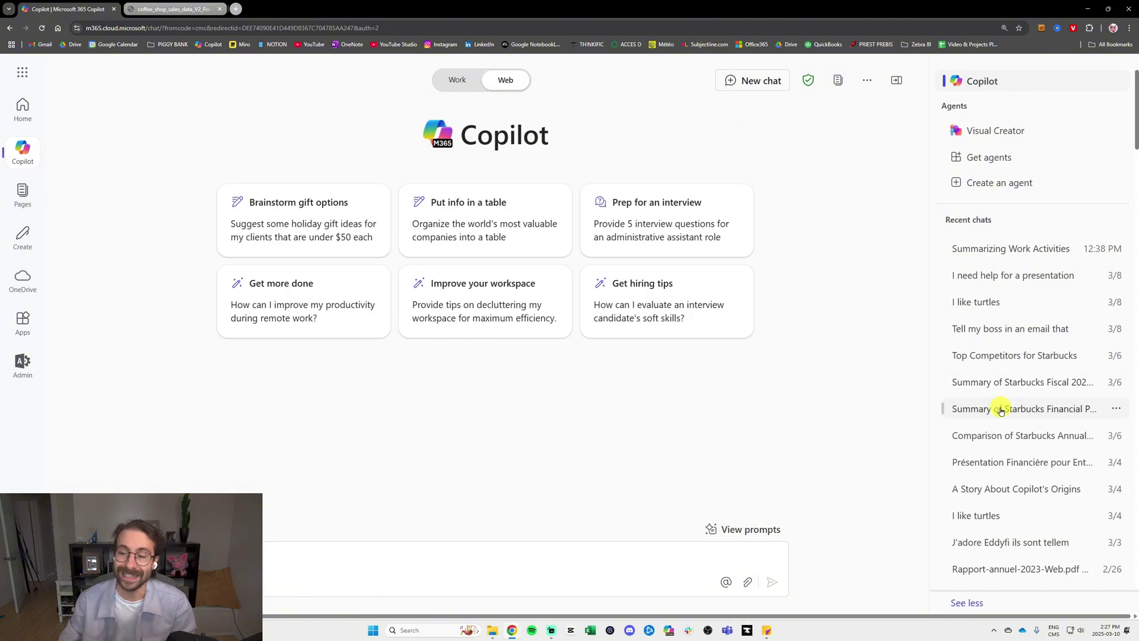
click(994, 386)
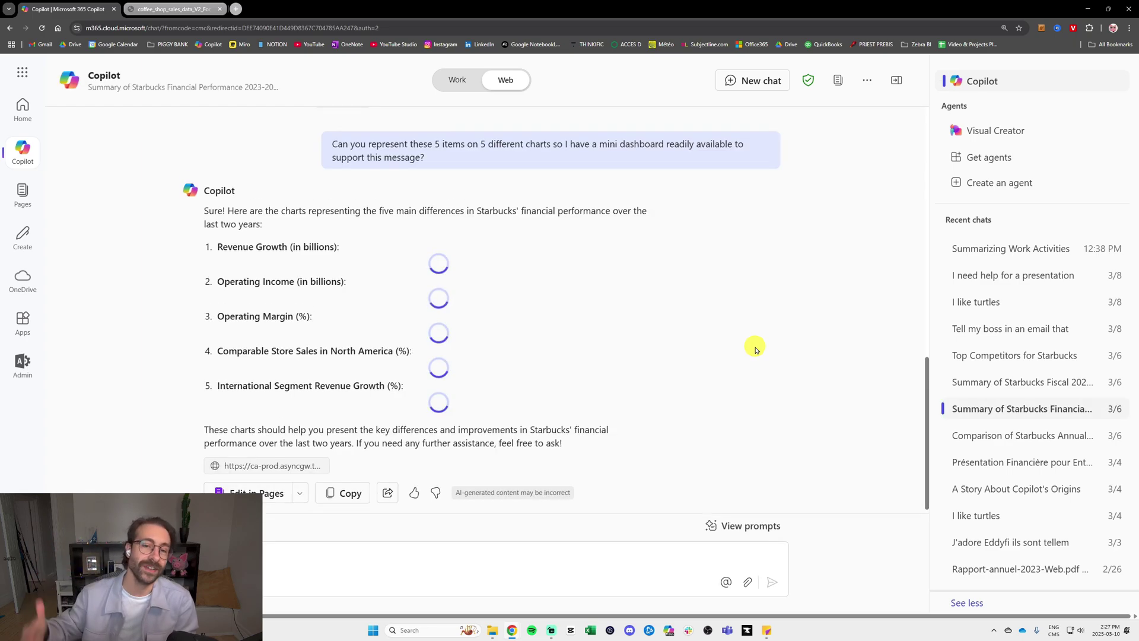
scroll(833, 363, up, 15)
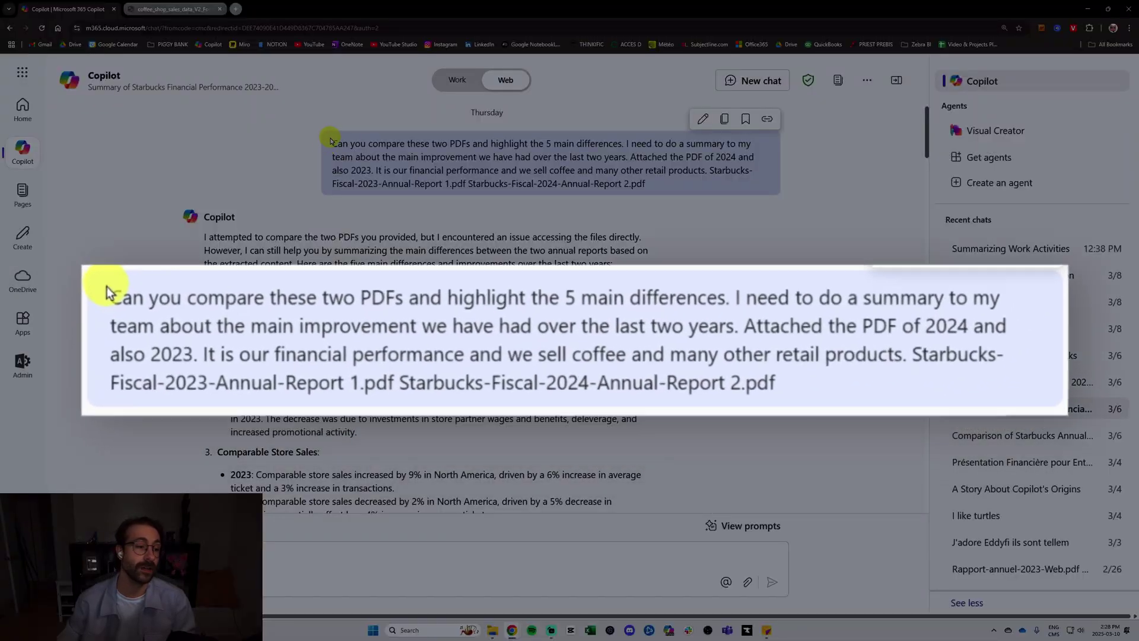
drag(332, 143, 621, 142)
click(614, 143)
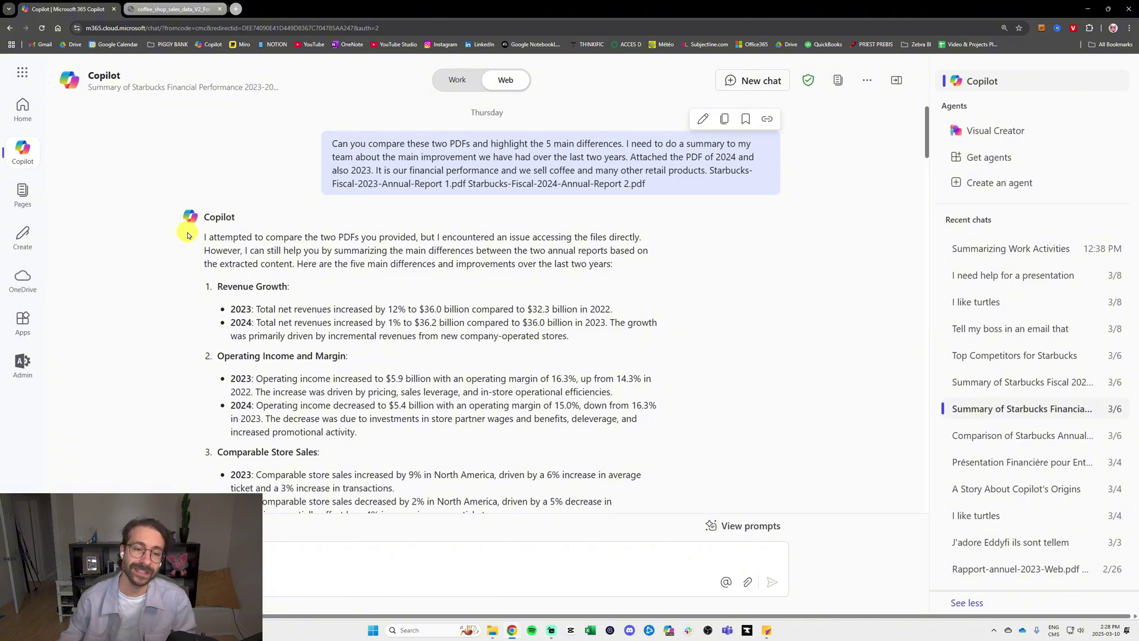
drag(191, 221, 612, 338)
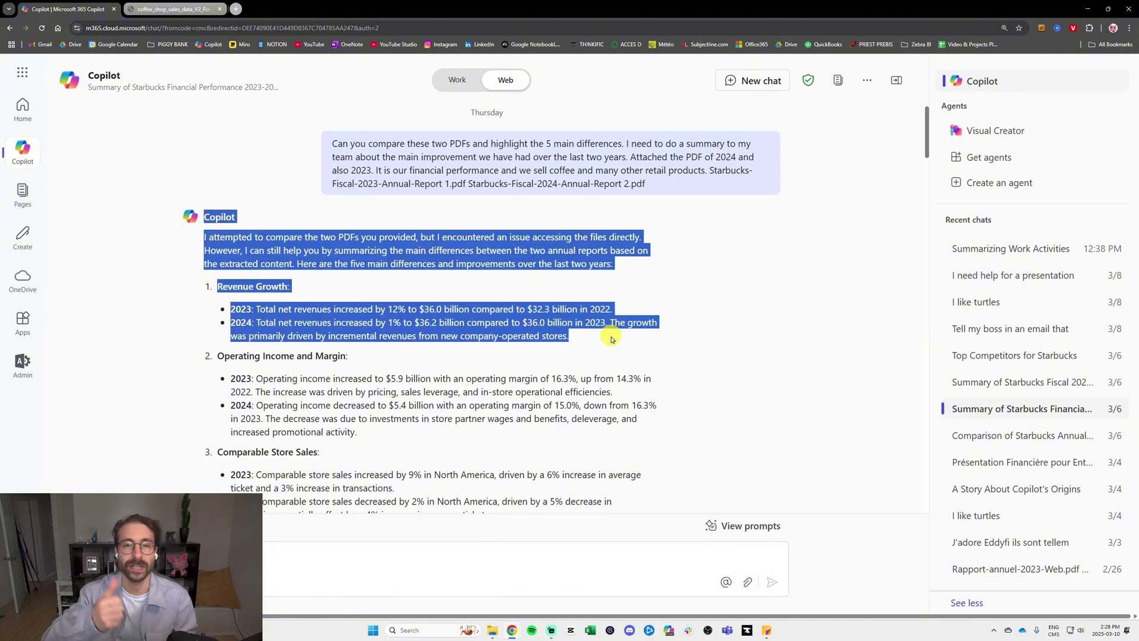
click(438, 337)
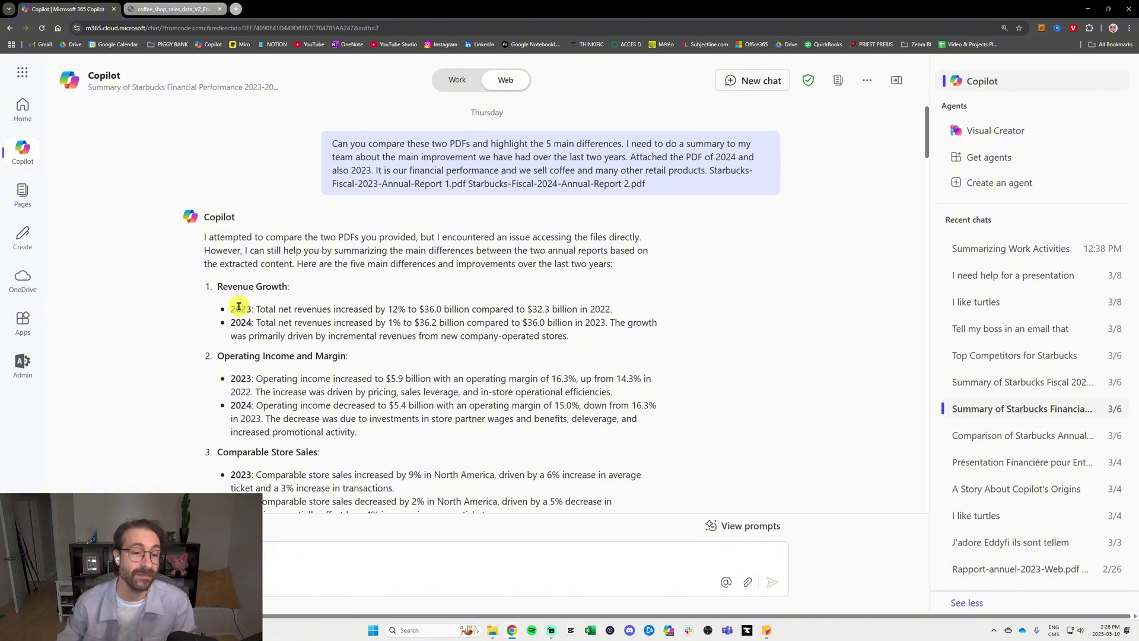
drag(231, 308, 622, 309)
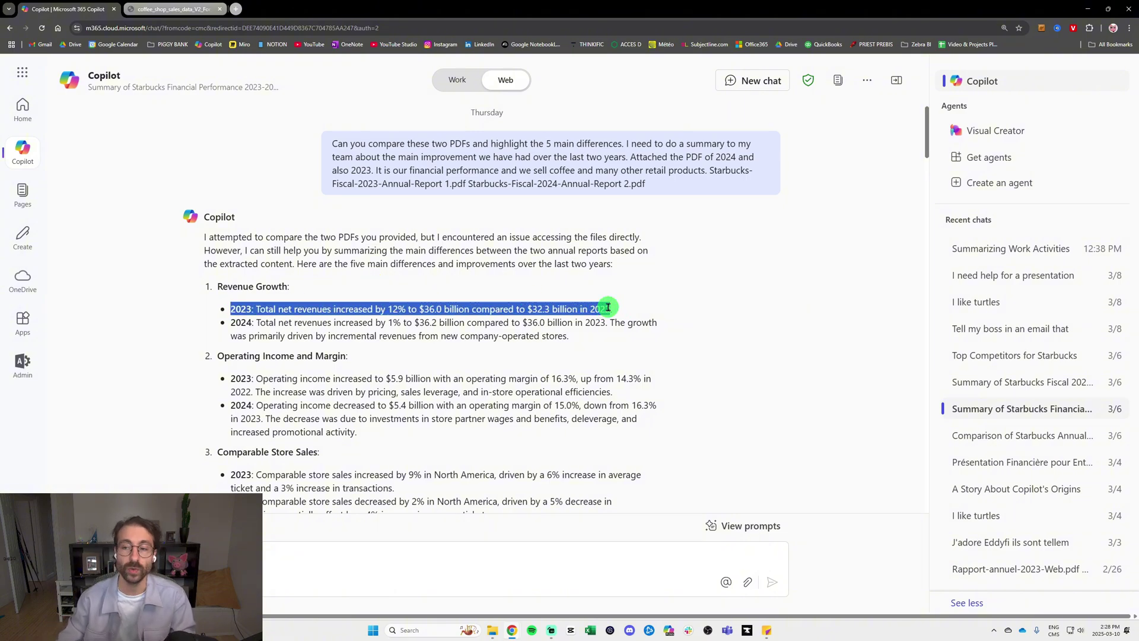
click(606, 304)
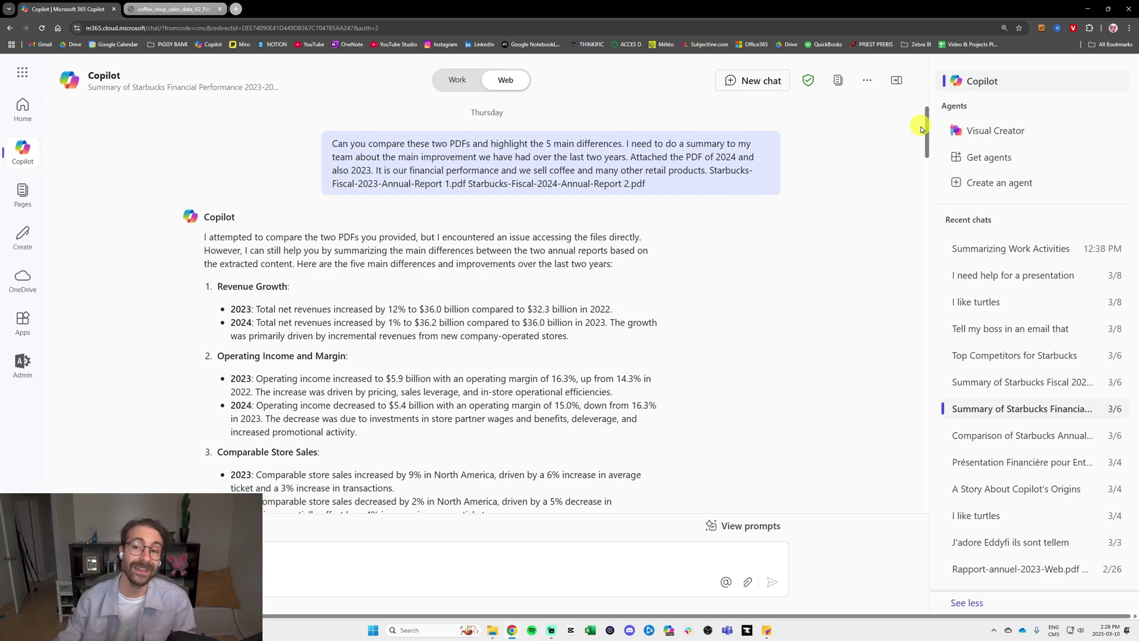
drag(929, 130, 948, 208)
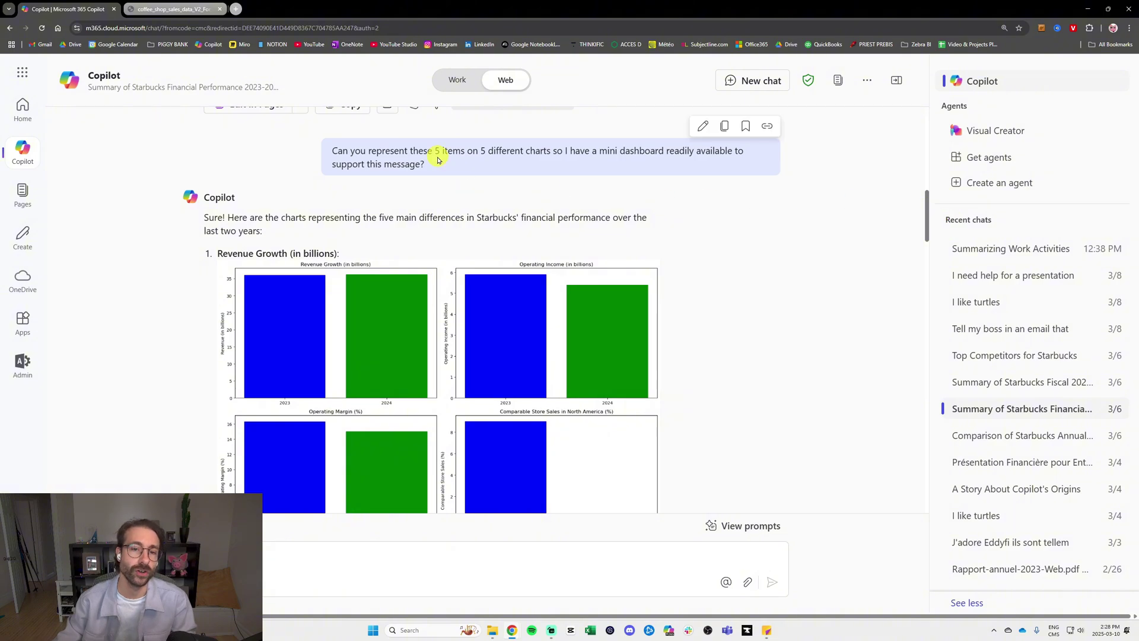
drag(432, 151, 561, 172)
drag(465, 166, 313, 150)
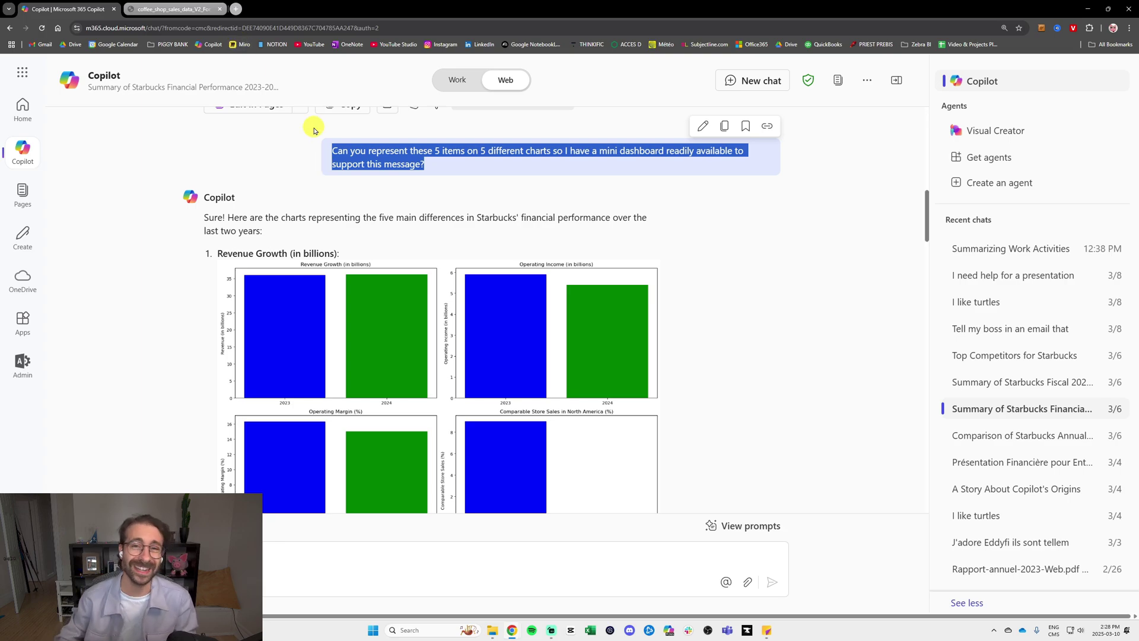
drag(217, 253, 334, 266)
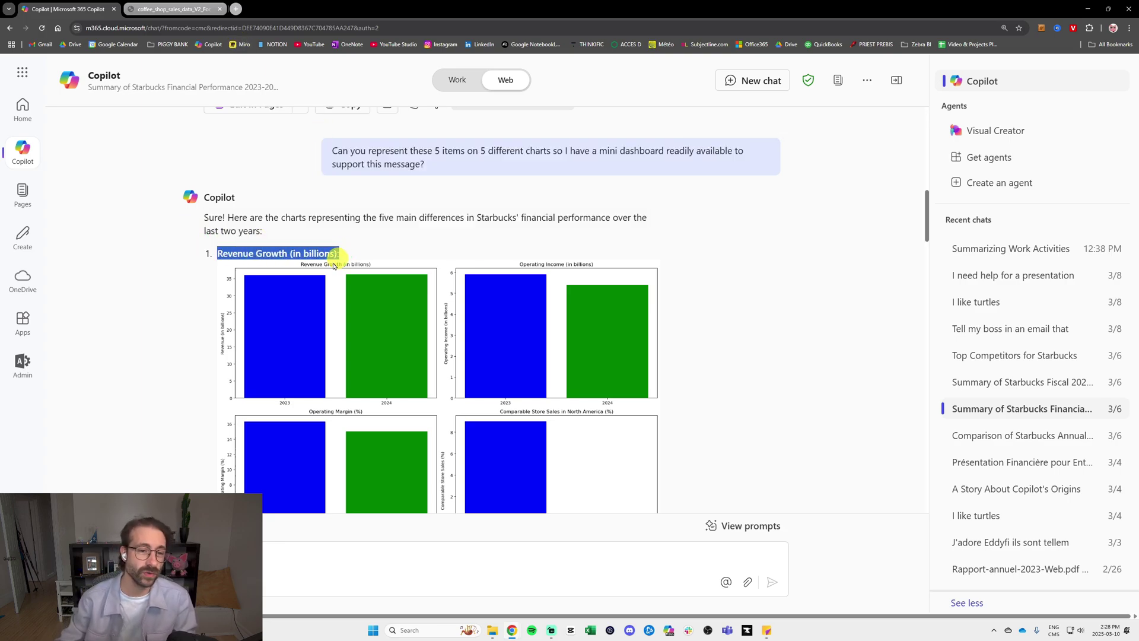
scroll(334, 266, down, 2)
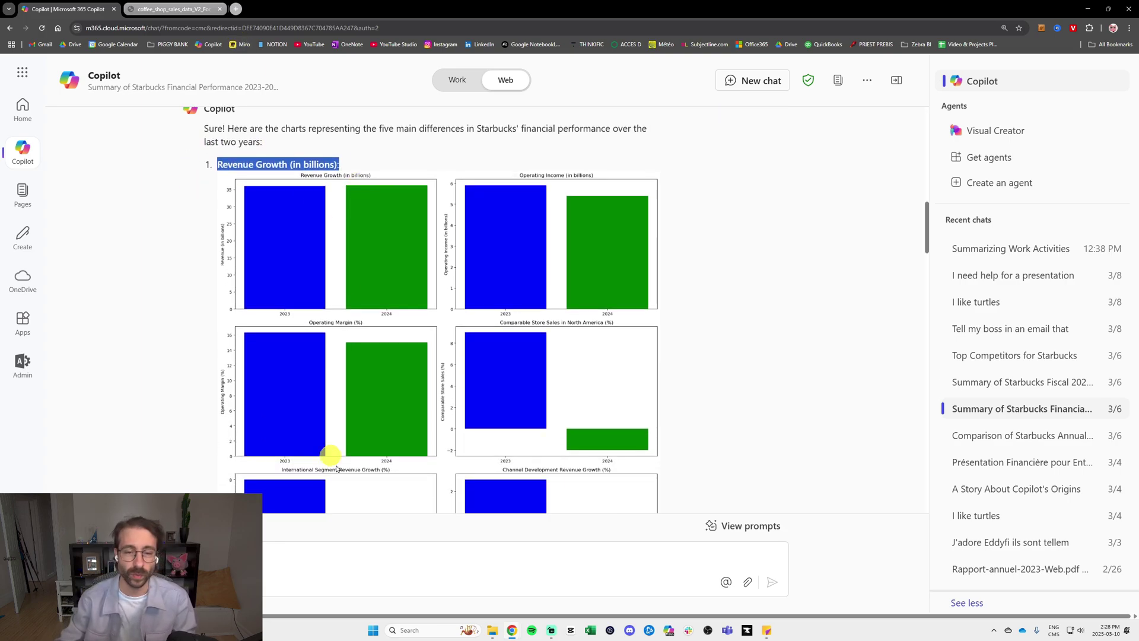
- Launch the Microsoft 365 Copilot desktop app from the taskbar and reposition its window
click(669, 631)
mouse_move(591, 95)
mouse_down()
mouse_move(569, 97)
mouse_move(601, 94)
mouse_up()
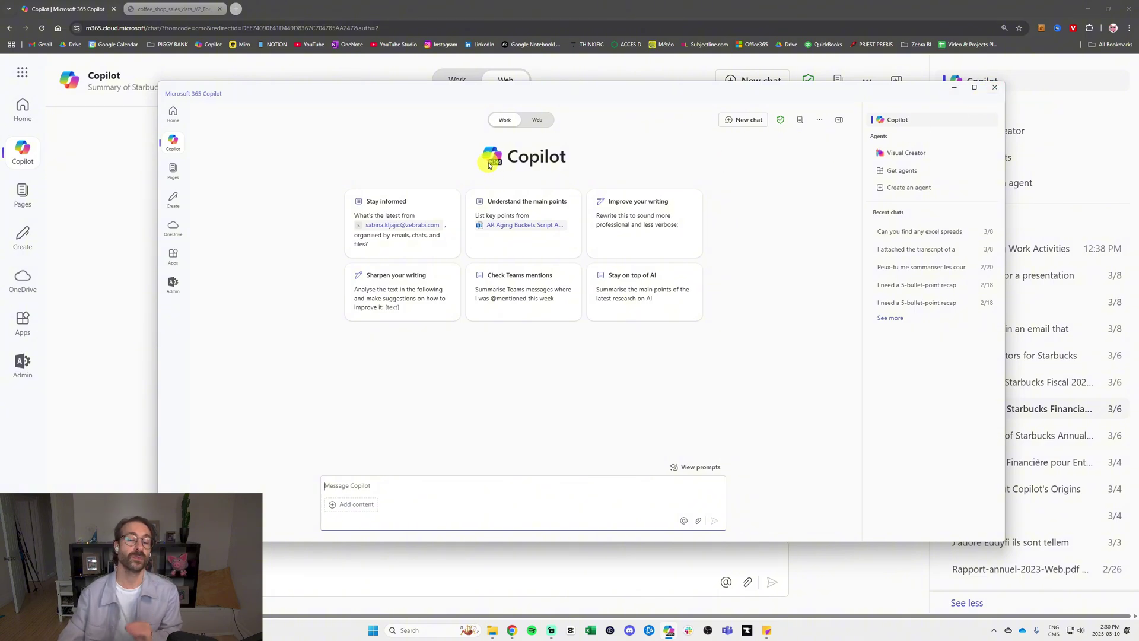
- Maximize the Copilot app window, then switch the browser Copilot back to Work mode
double_click(542, 90)
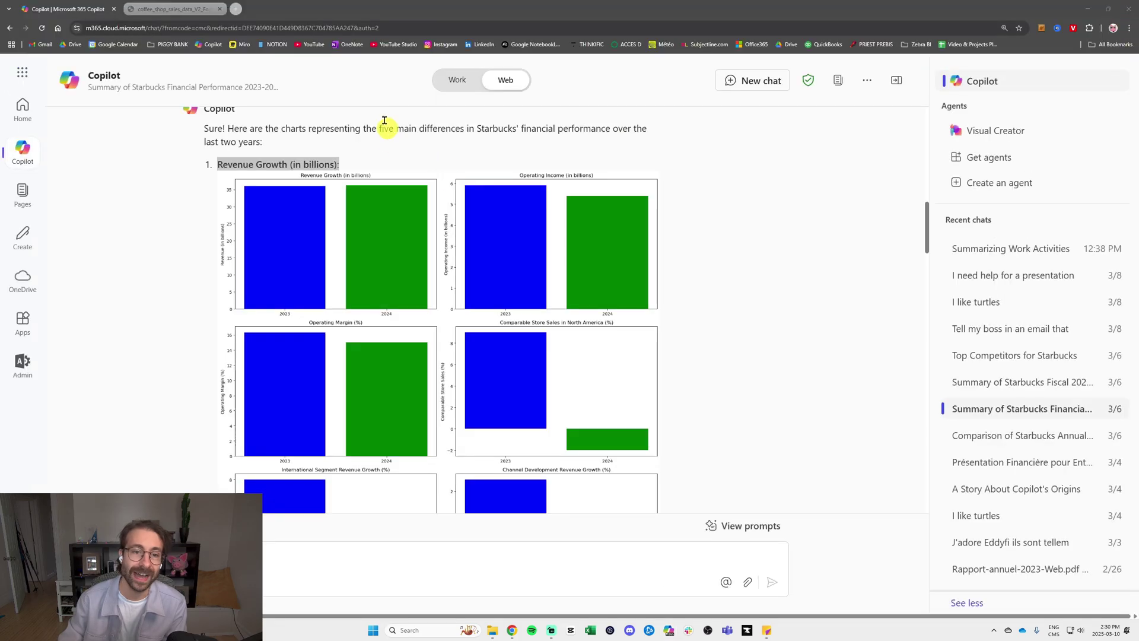
scroll(381, 122, up, 15)
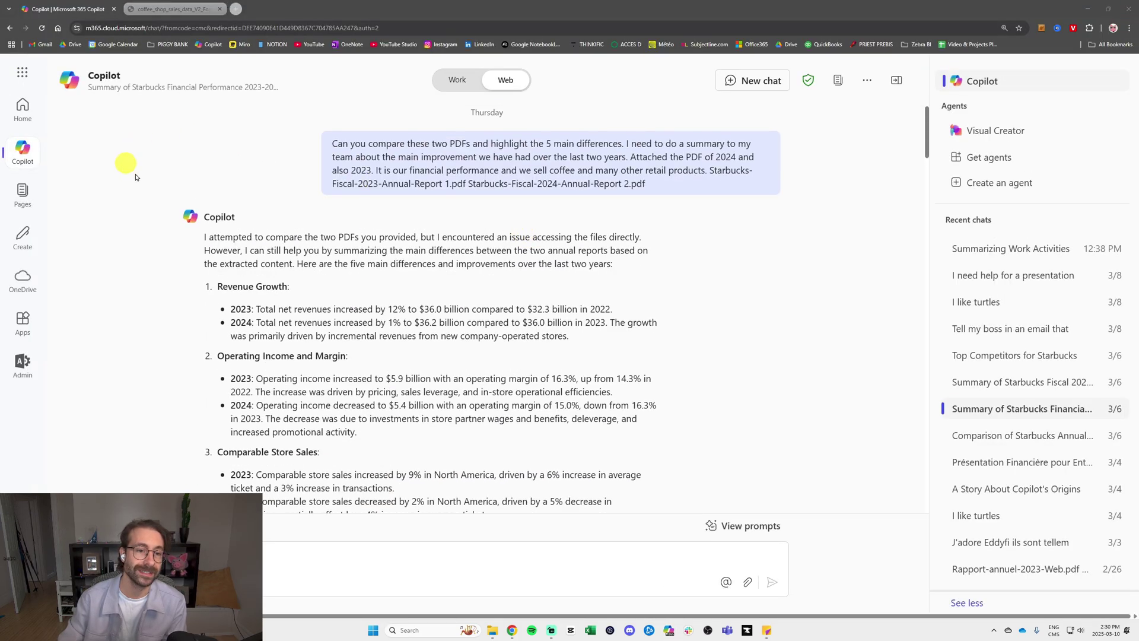
click(461, 83)
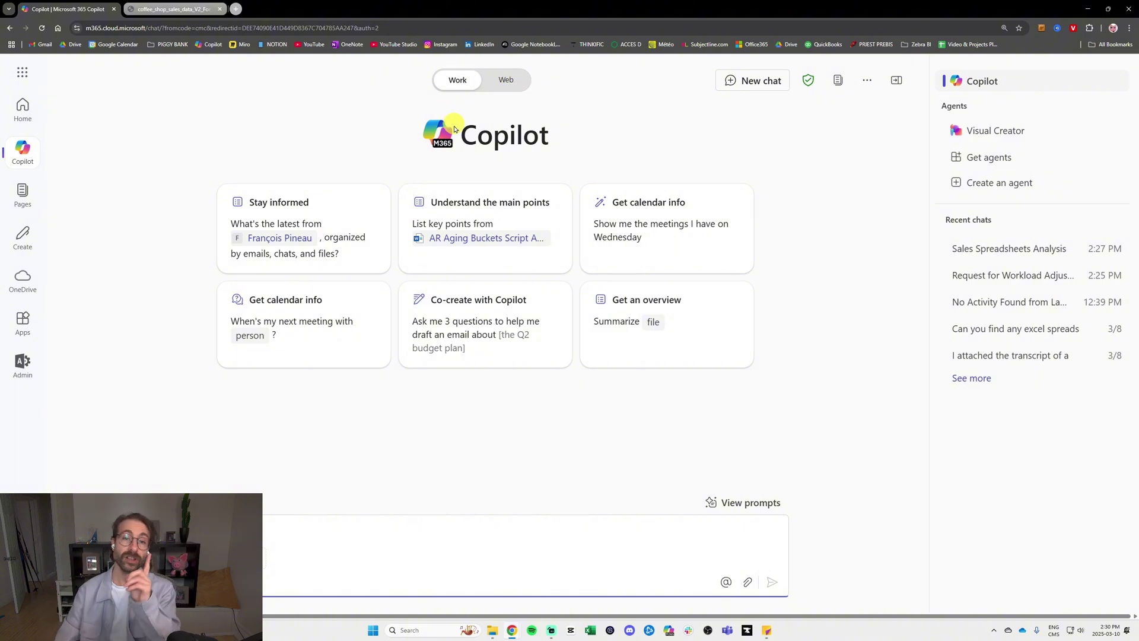
- Return to the coffee_shop_sales_data_V2_For_Copilot workbook and select cells in columns G, C and A
click(208, 10)
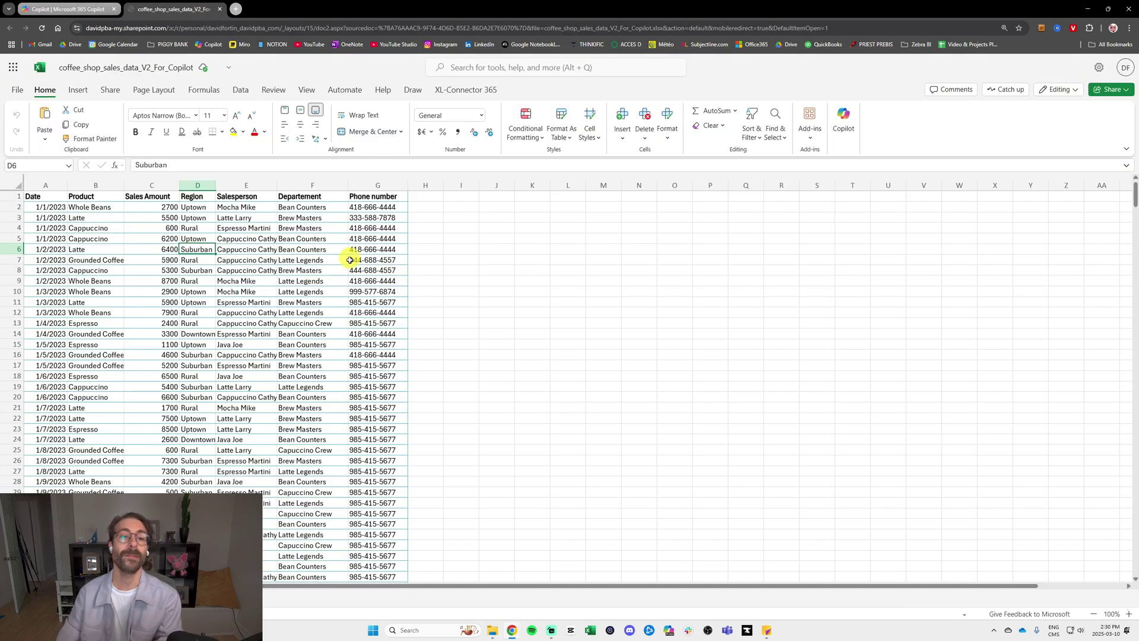
scroll(356, 287, up, 3)
click(366, 325)
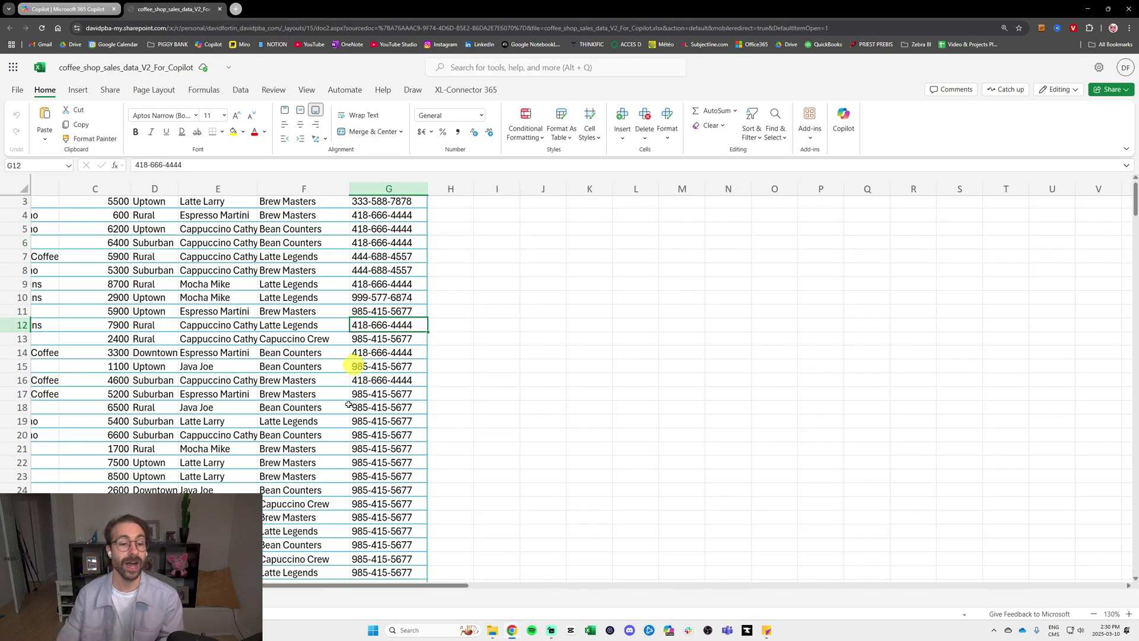
scroll(237, 385, left, 2)
click(180, 286)
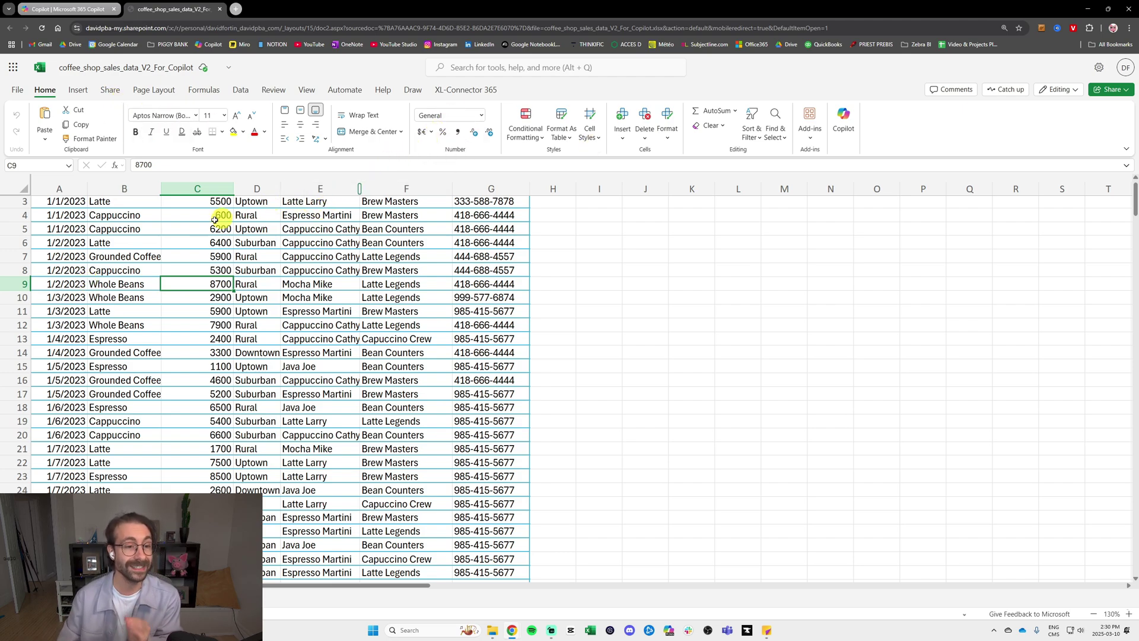
click(83, 229)
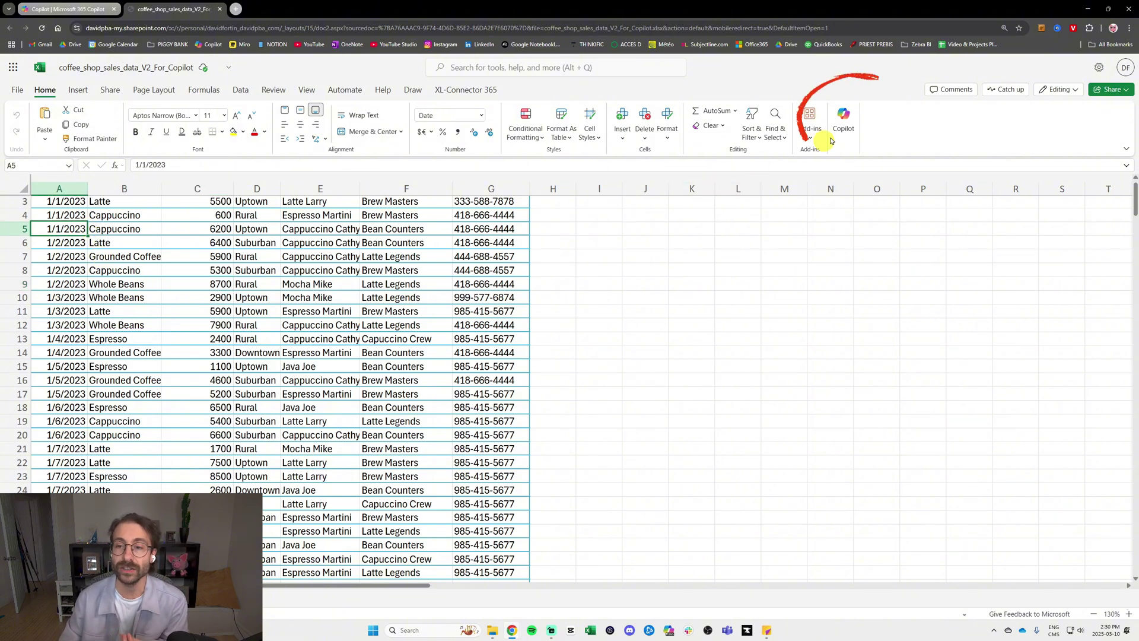
click(850, 125)
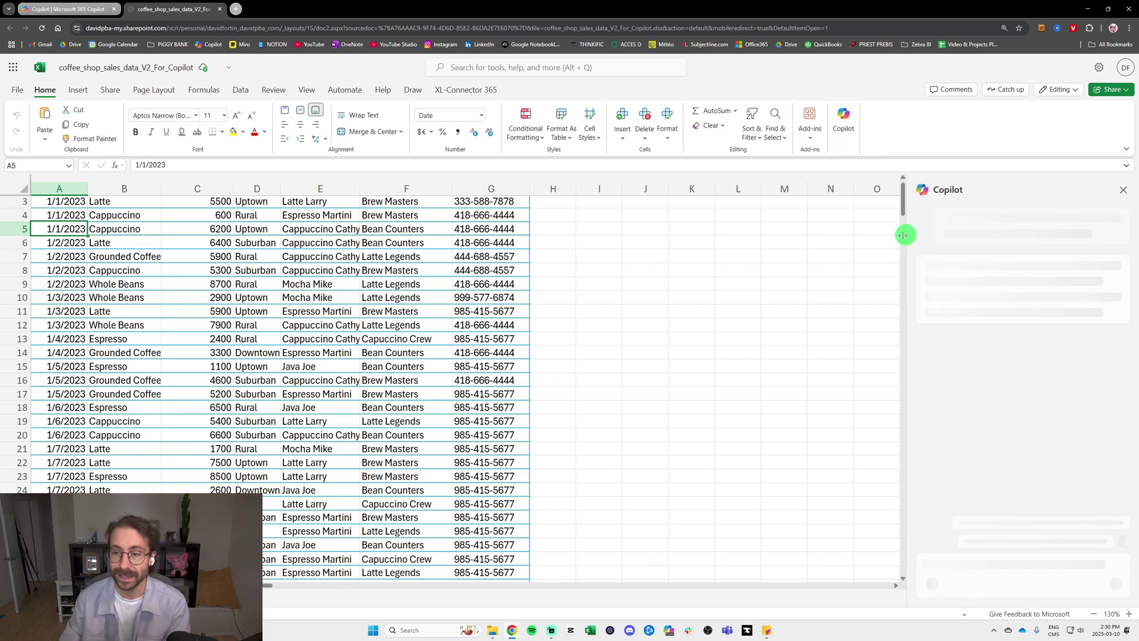
scroll(151, 231, up, 2)
click(59, 204)
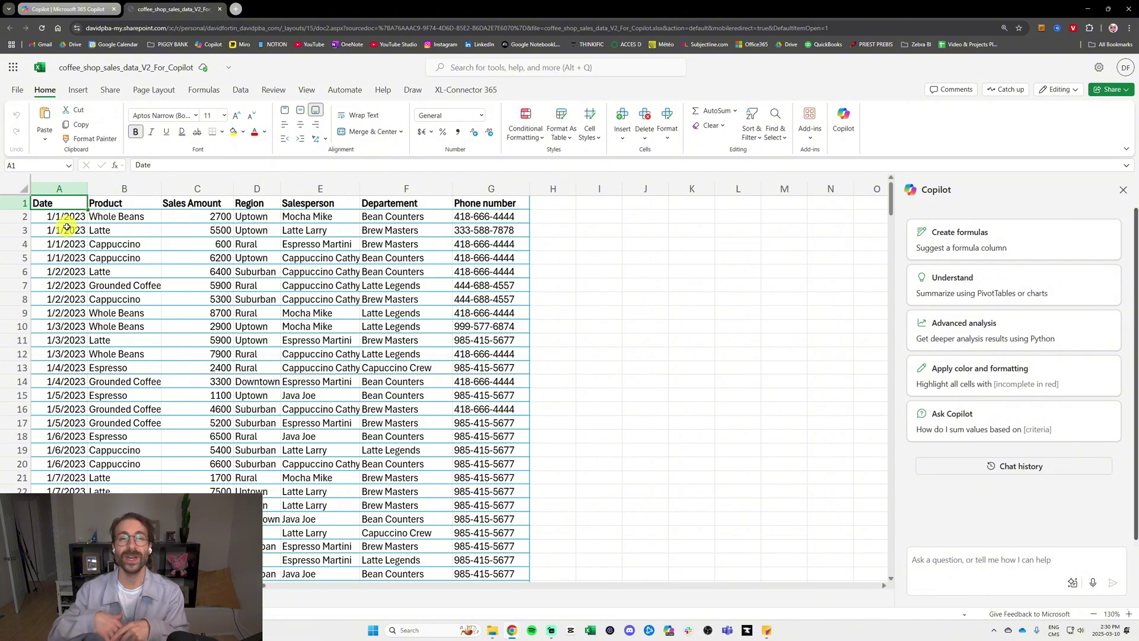
scroll(113, 295, down, 9)
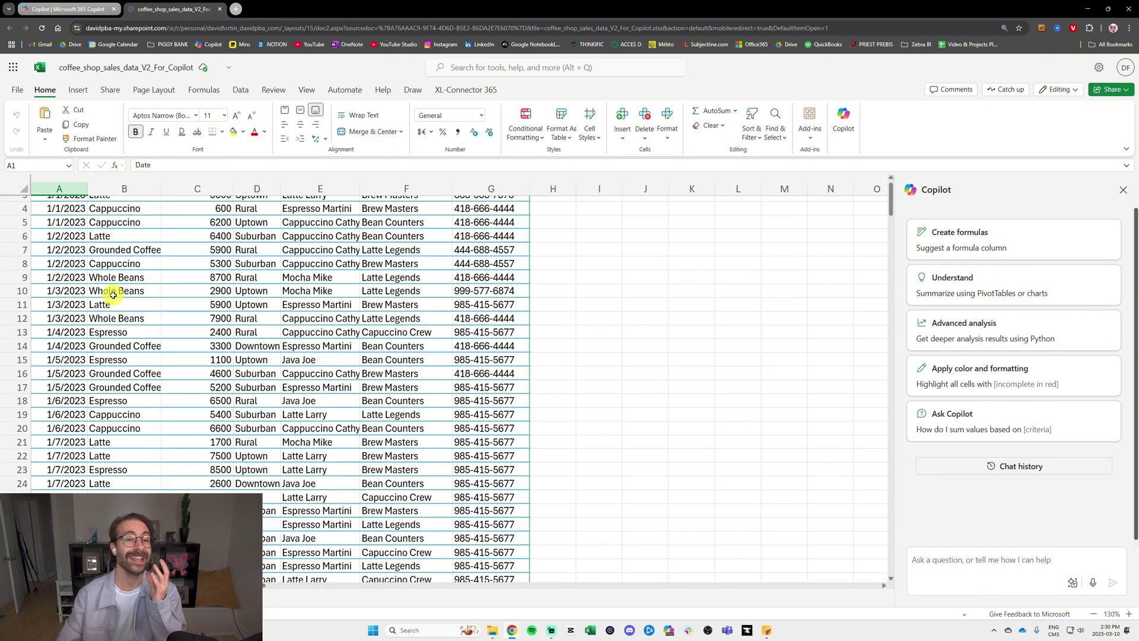
click(71, 299)
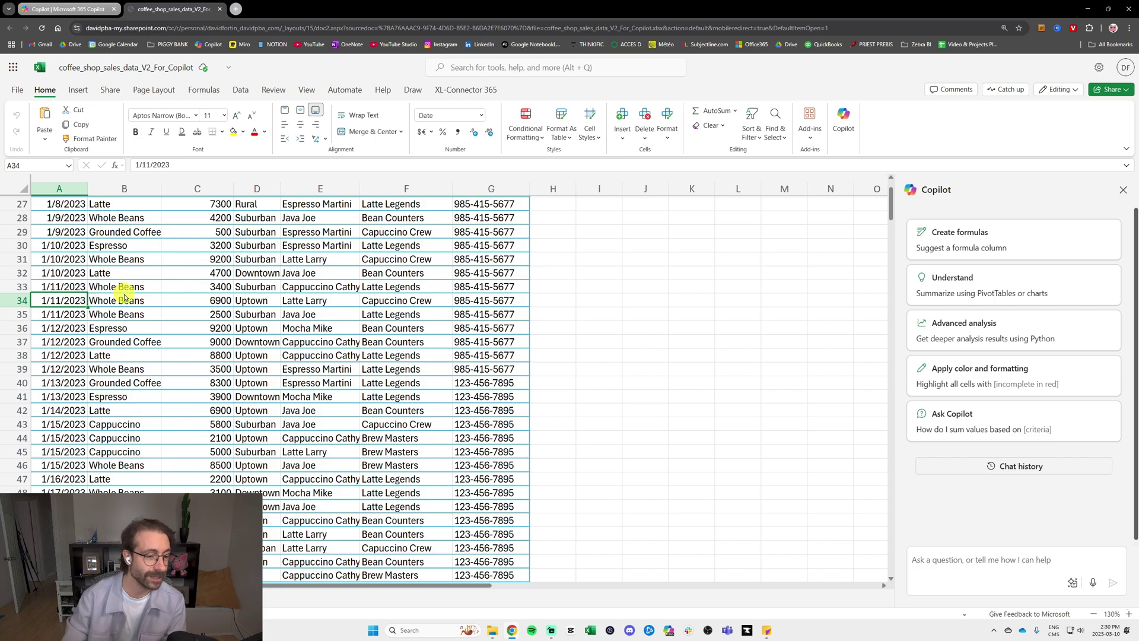
key(ctrl+Down)
scroll(127, 287, down, 3)
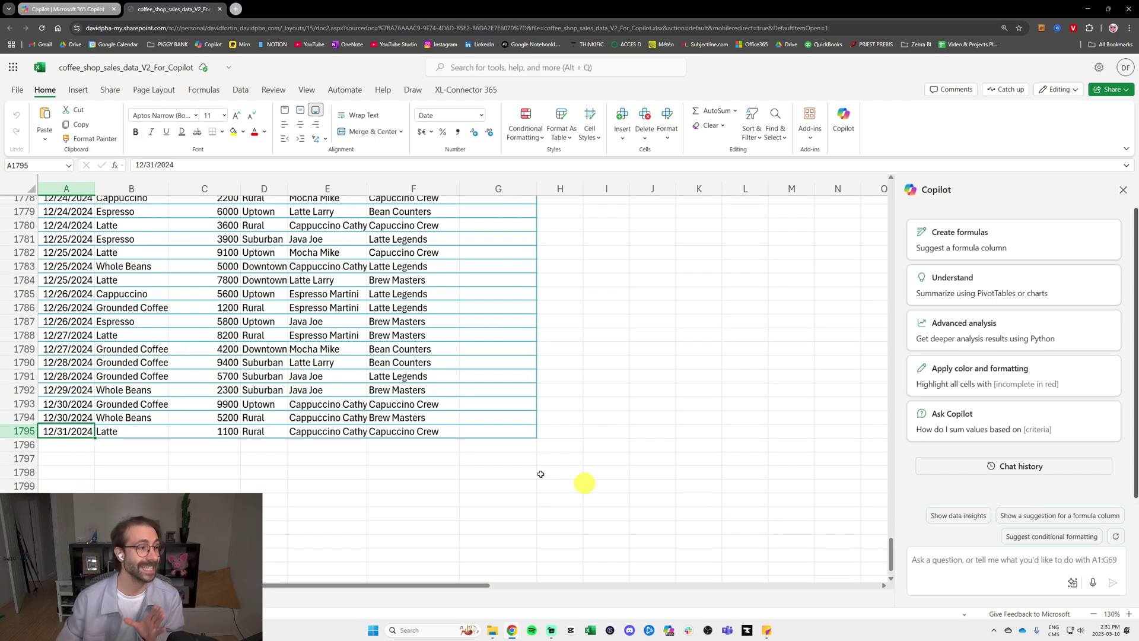
scroll(95, 315, up, 3)
click(84, 296)
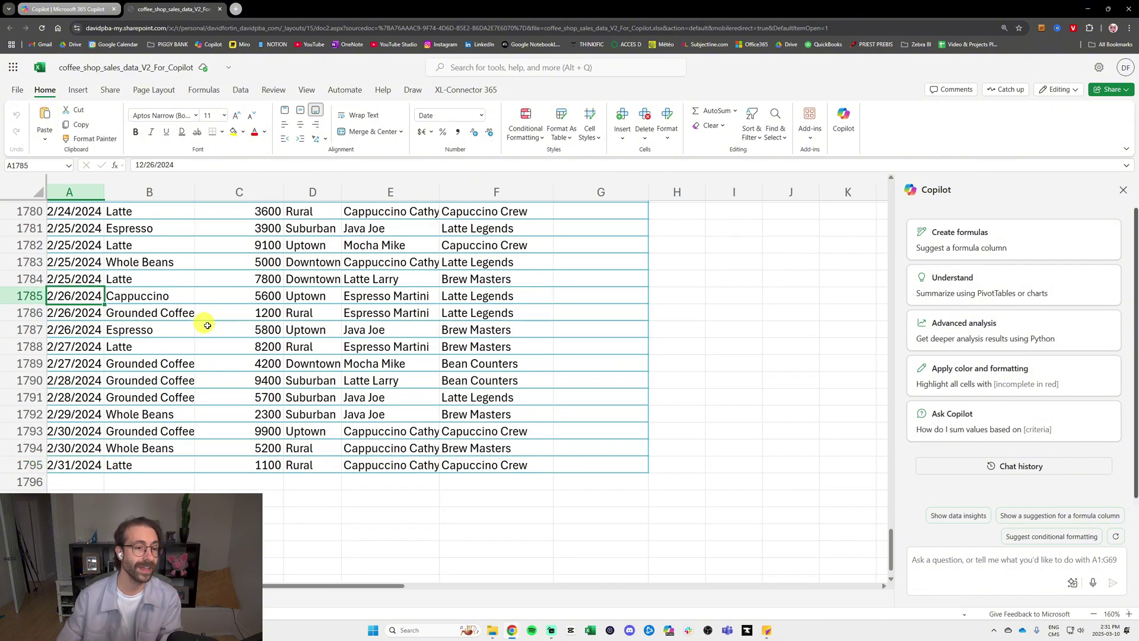
click(188, 229)
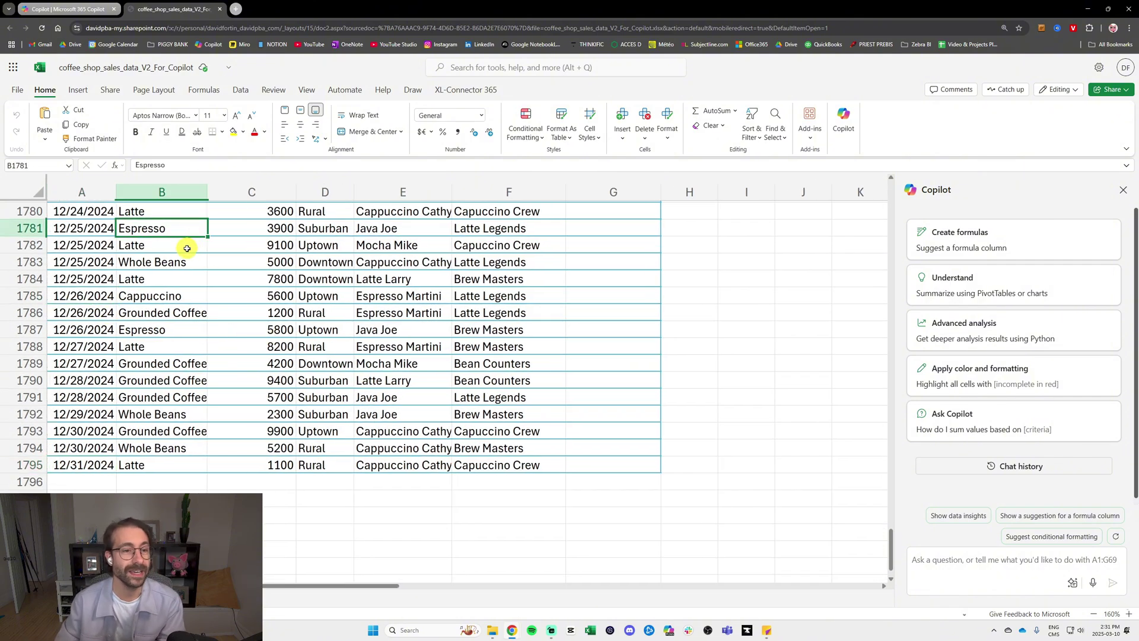
click(250, 258)
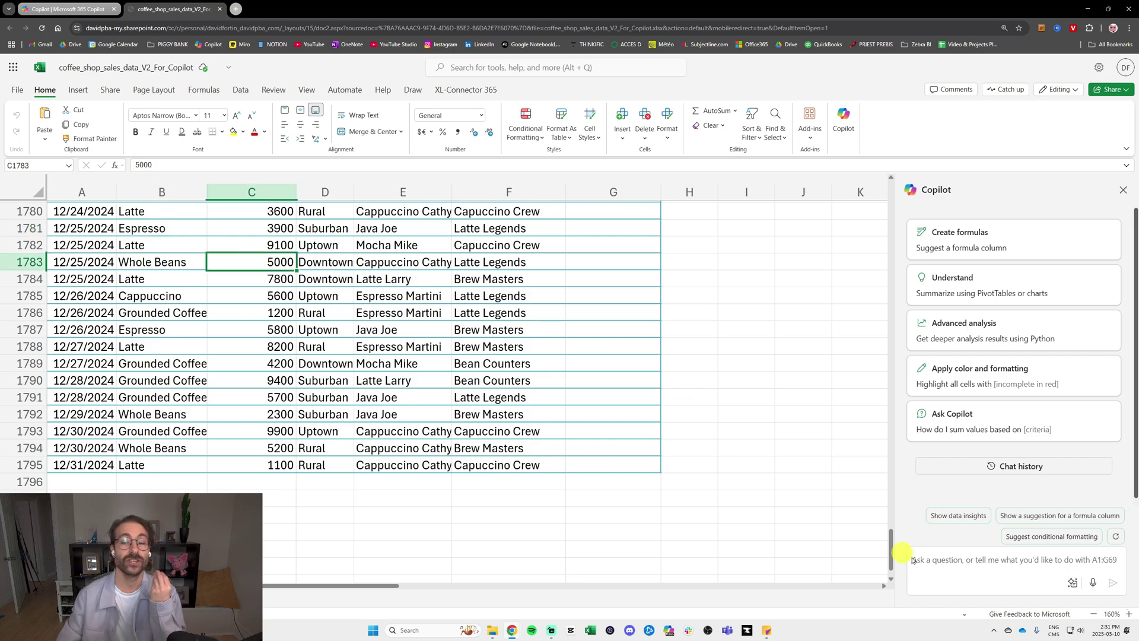
drag(889, 540, 879, 178)
click(279, 226)
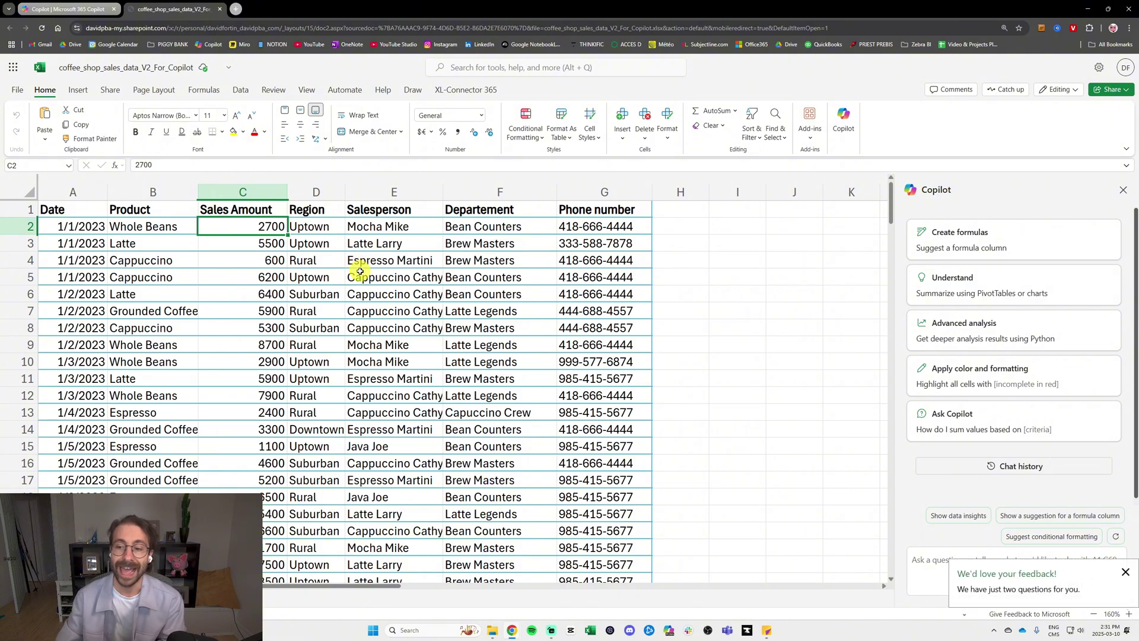
- Ask Copilot to 'Show data insights', producing a Sales Amount by Date line chart of A1:G69
click(1126, 572)
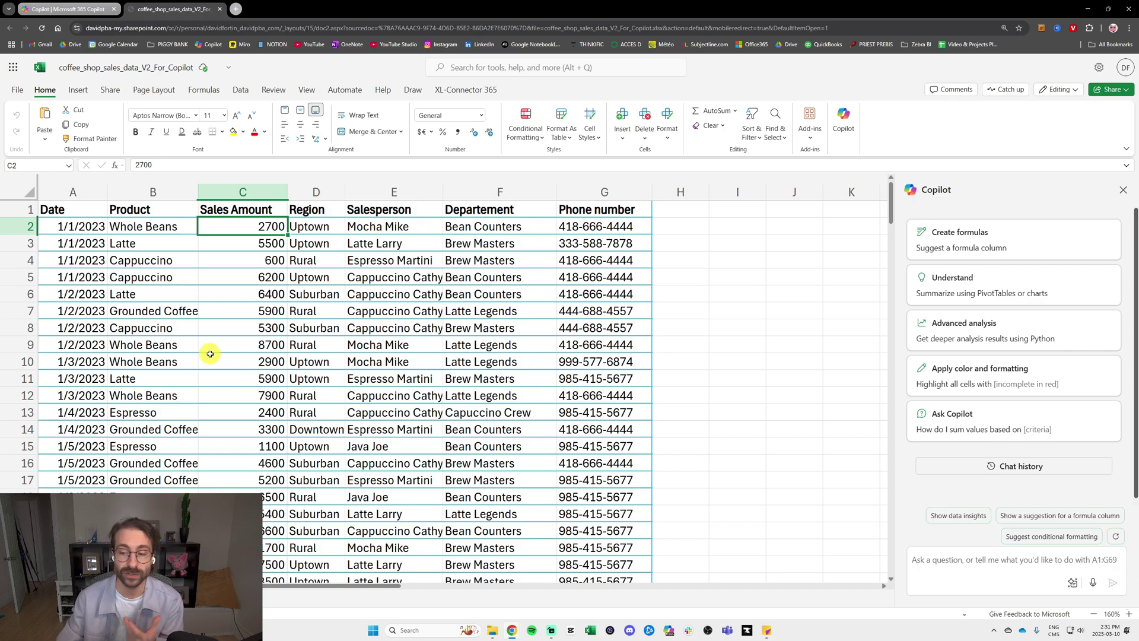
click(181, 344)
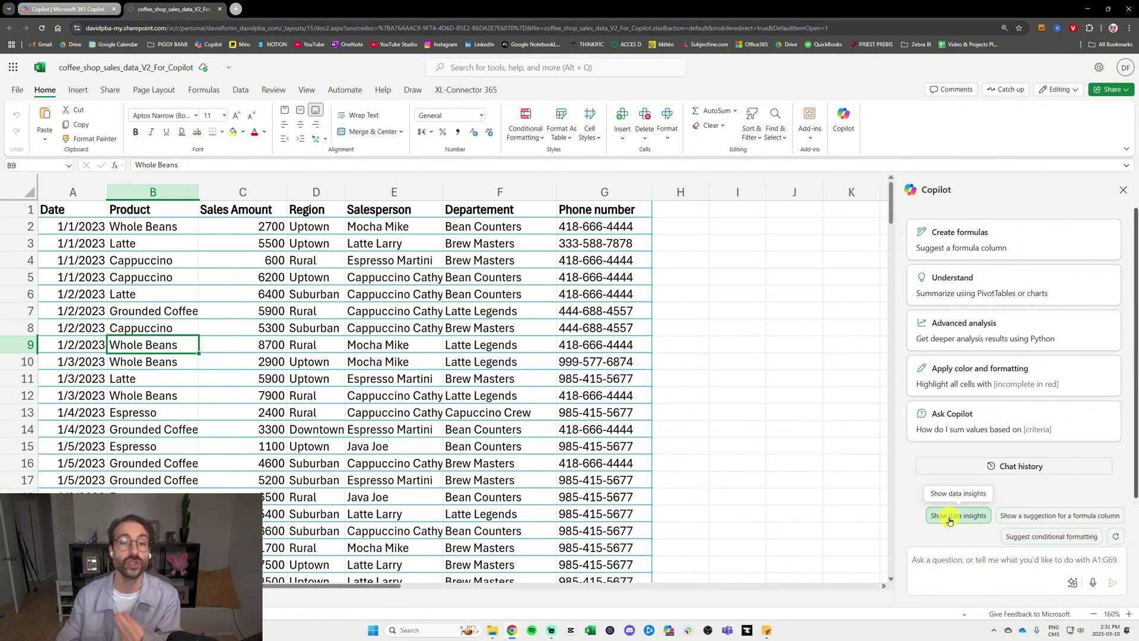
click(949, 519)
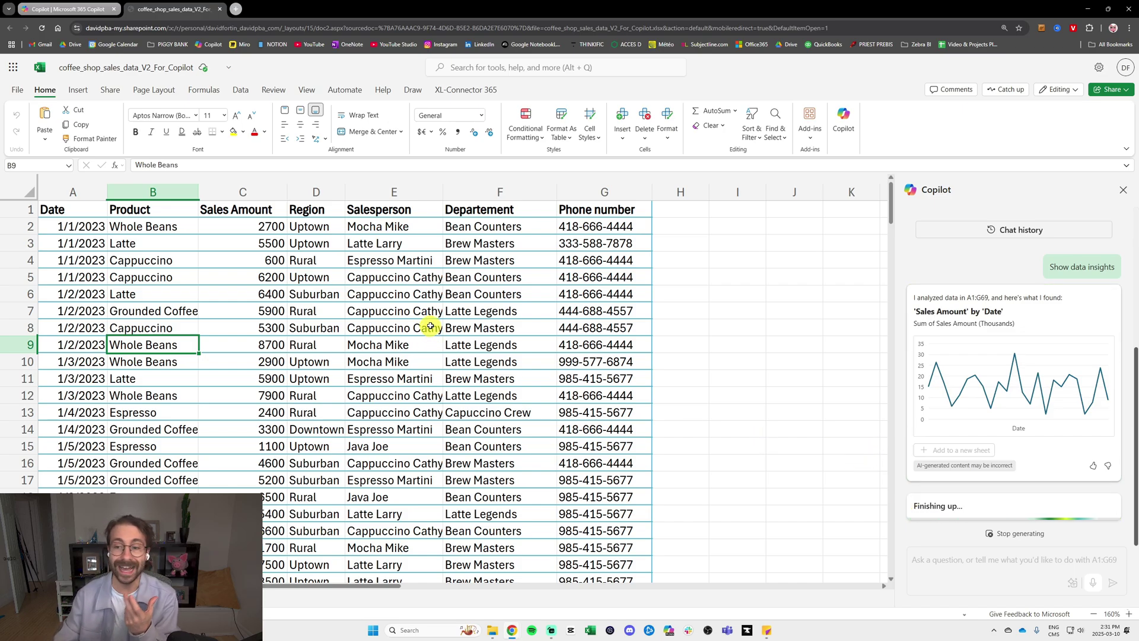
drag(967, 298, 989, 299)
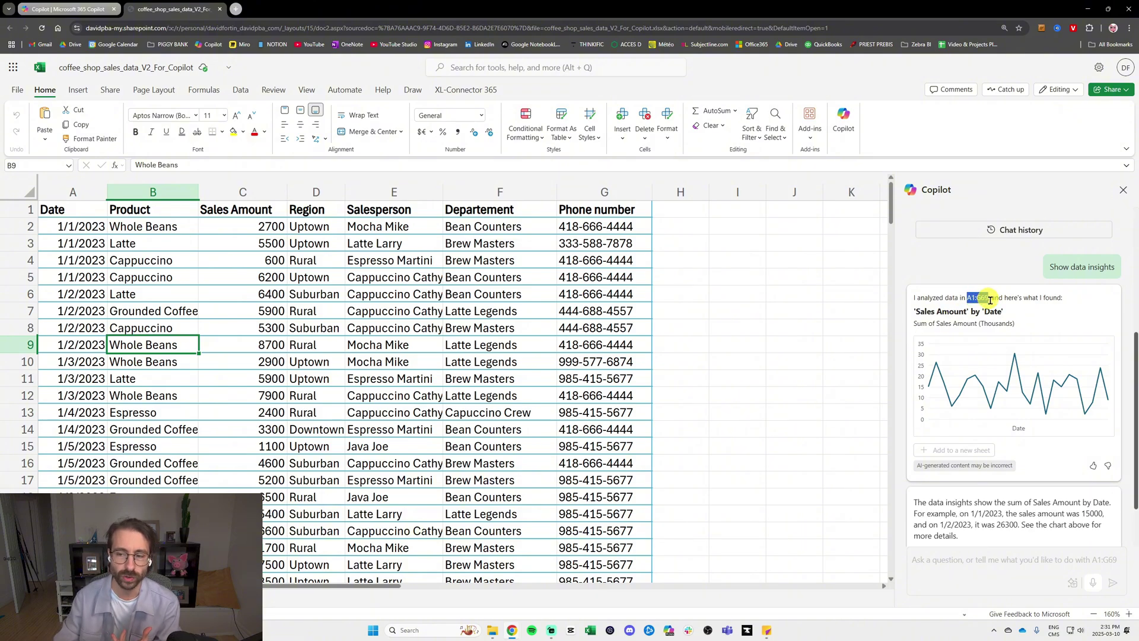
click(87, 209)
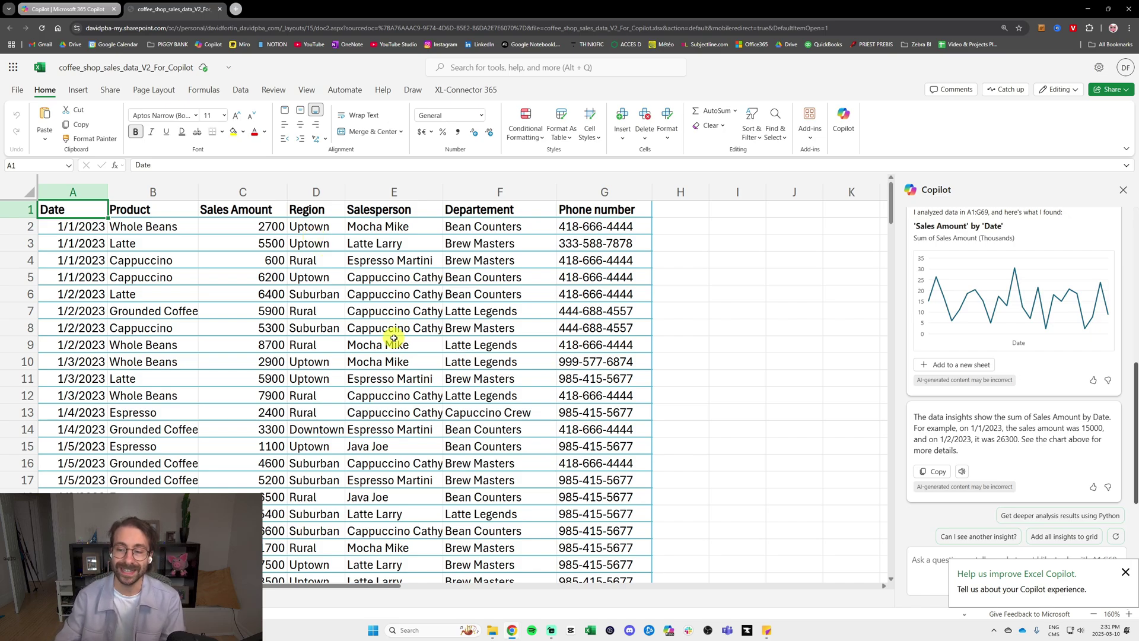
click(1125, 572)
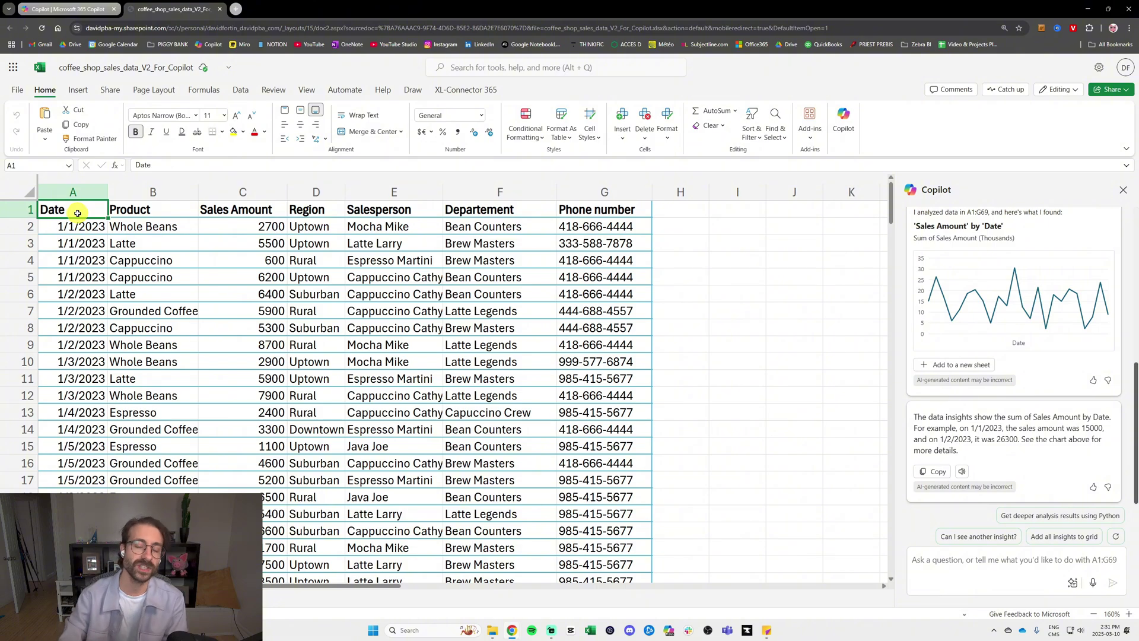
- Select the sales range A1:G1795 and insert it as a table with headers
key(ctrl+shift+Right)
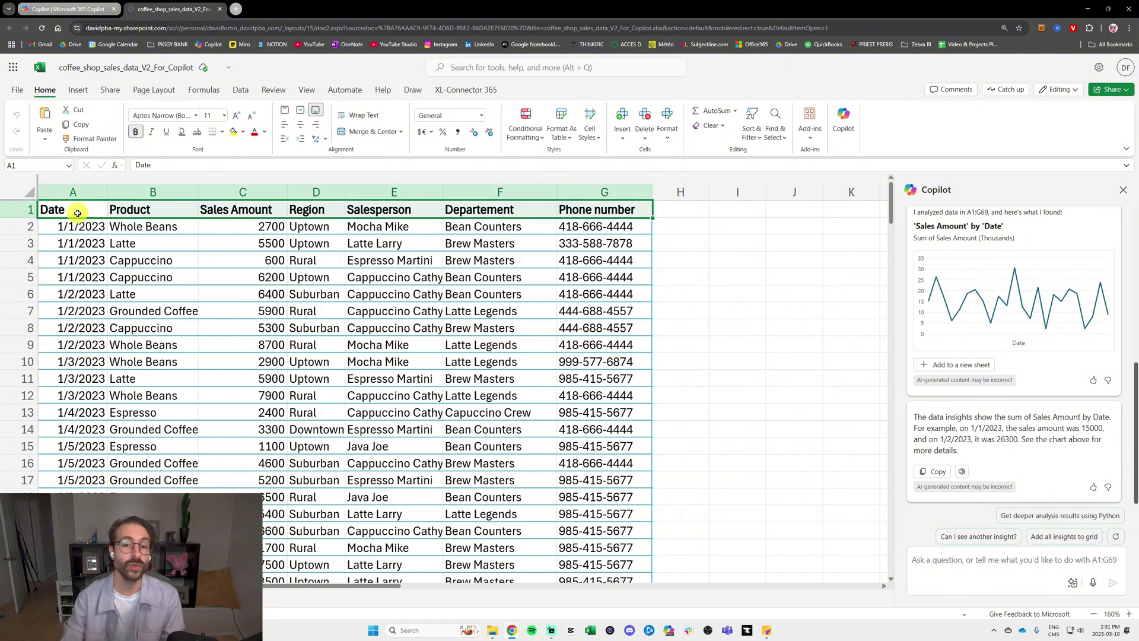
key(ctrl+shift+Down)
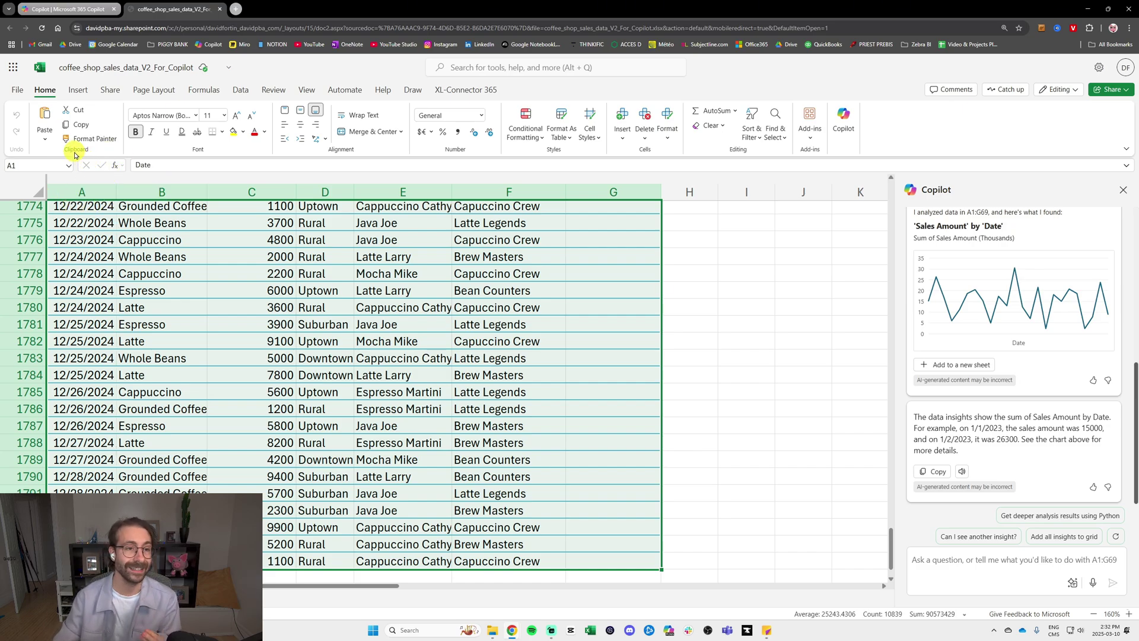
click(78, 90)
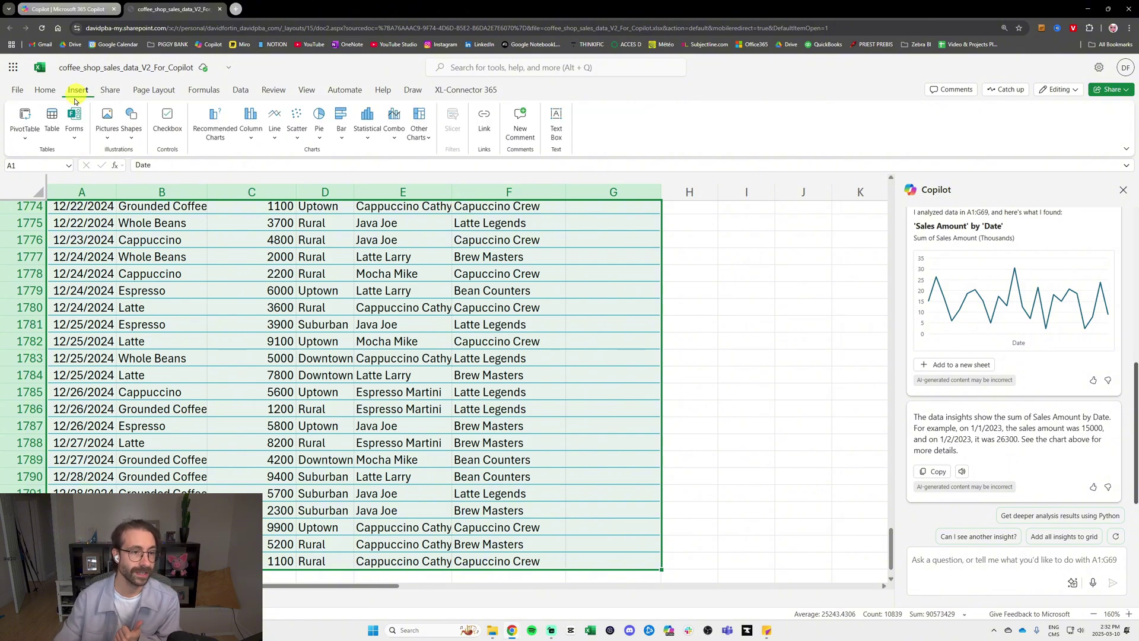
click(53, 132)
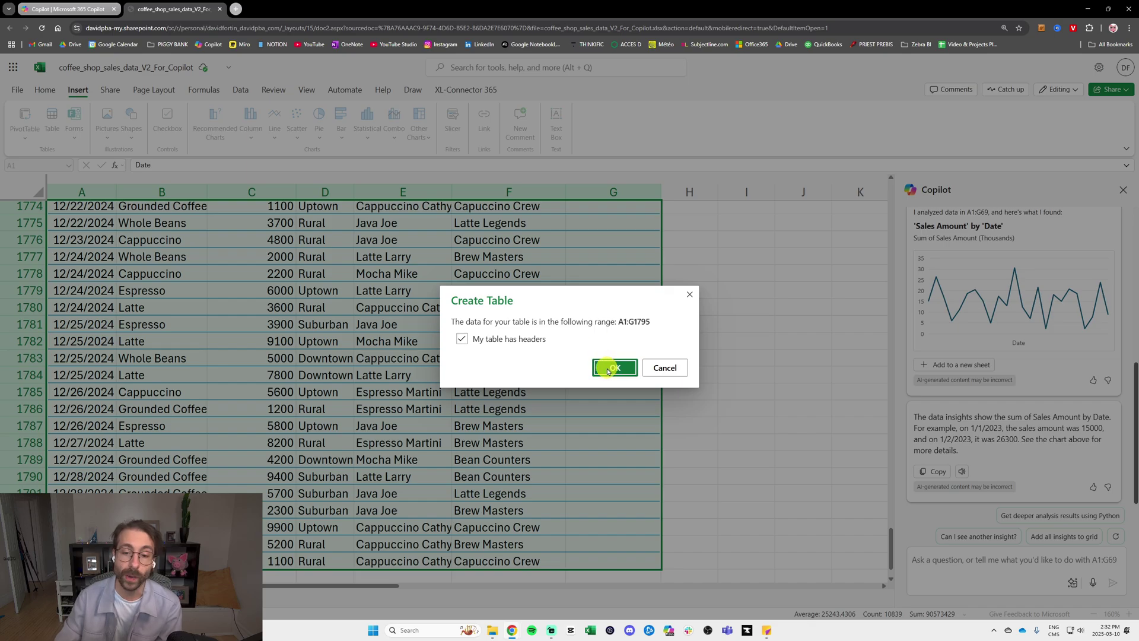
click(603, 369)
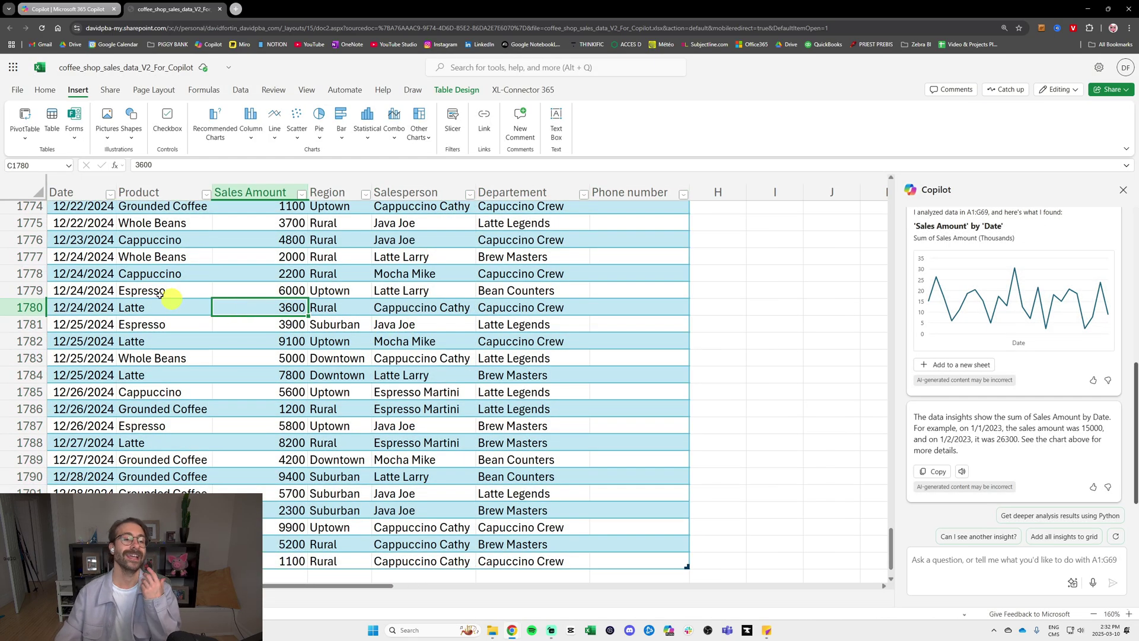
- Rerun 'Show data insights' from the table top, now analysing the full range A1:G1795
click(104, 256)
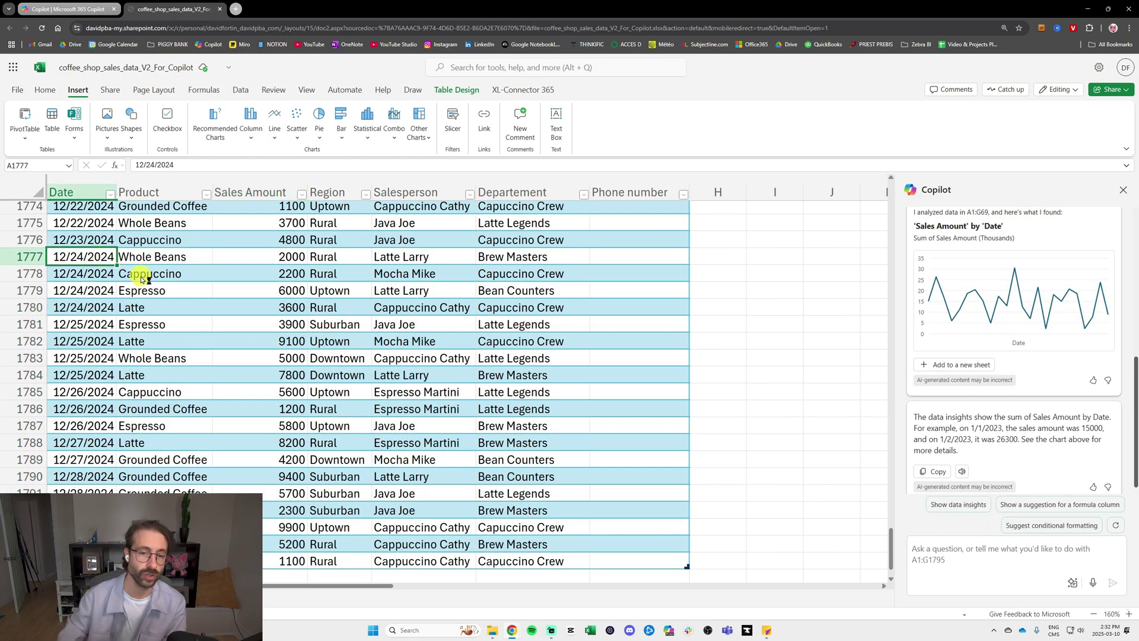
key(ctrl+Home)
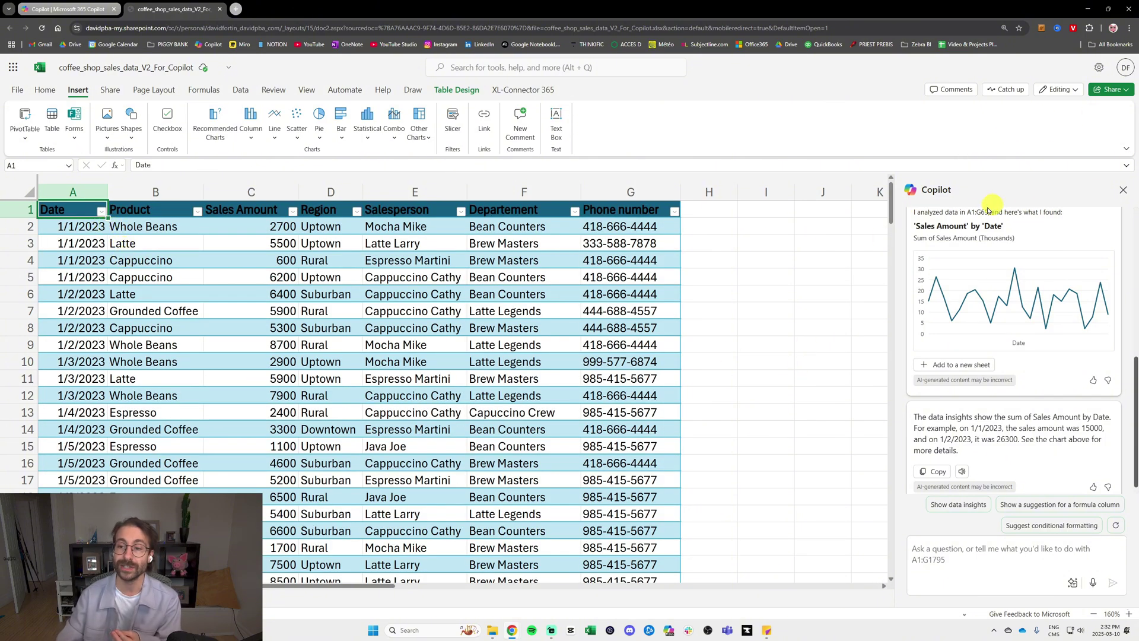
scroll(964, 212, up, 3)
drag(990, 348, 968, 346)
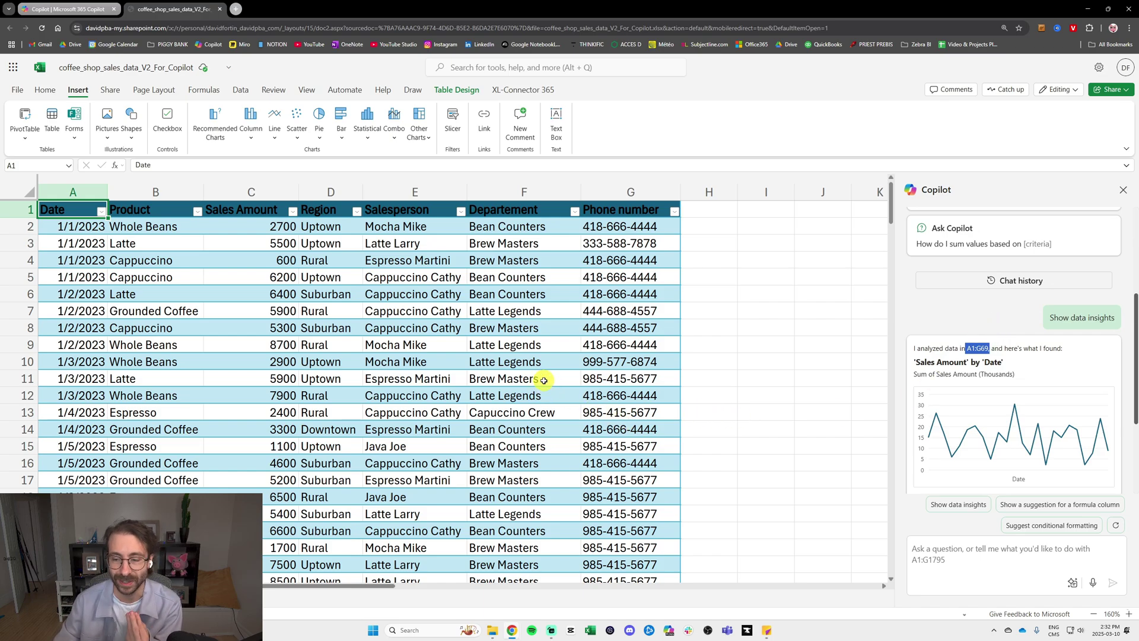
click(953, 505)
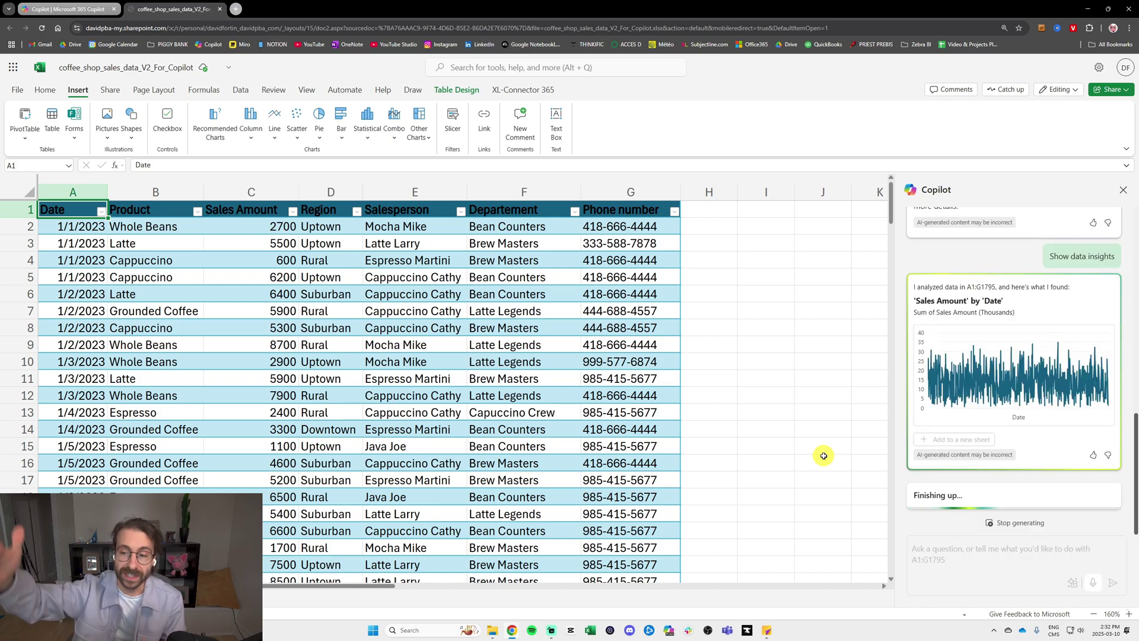
drag(967, 287, 999, 288)
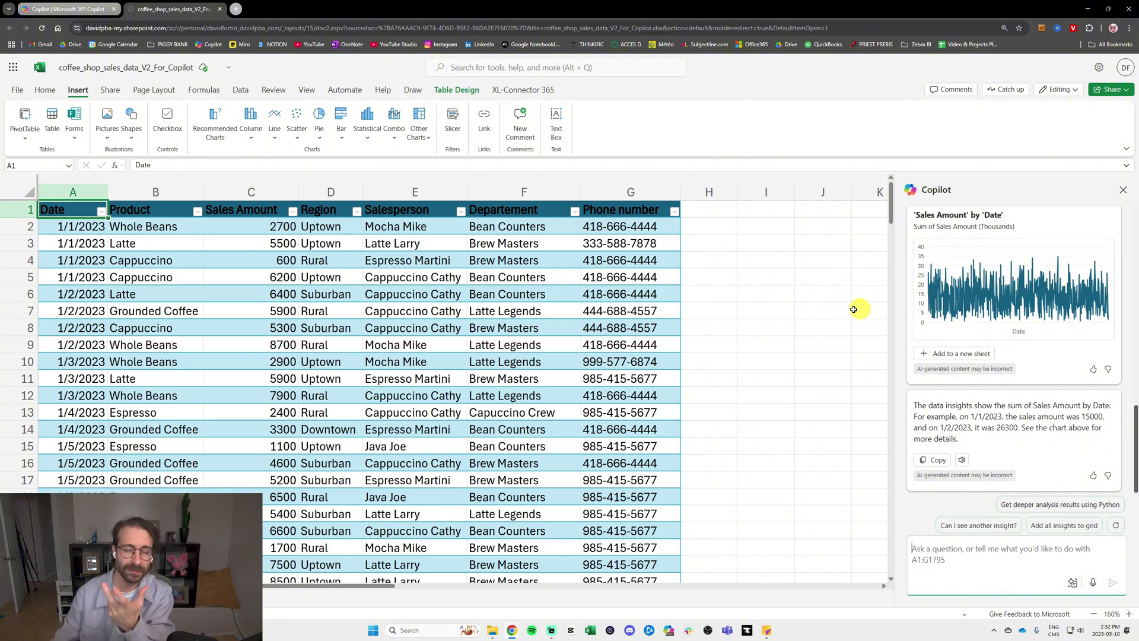
- Dismiss the feedback popup and choose 'Add all insights to grid' in Copilot
click(268, 293)
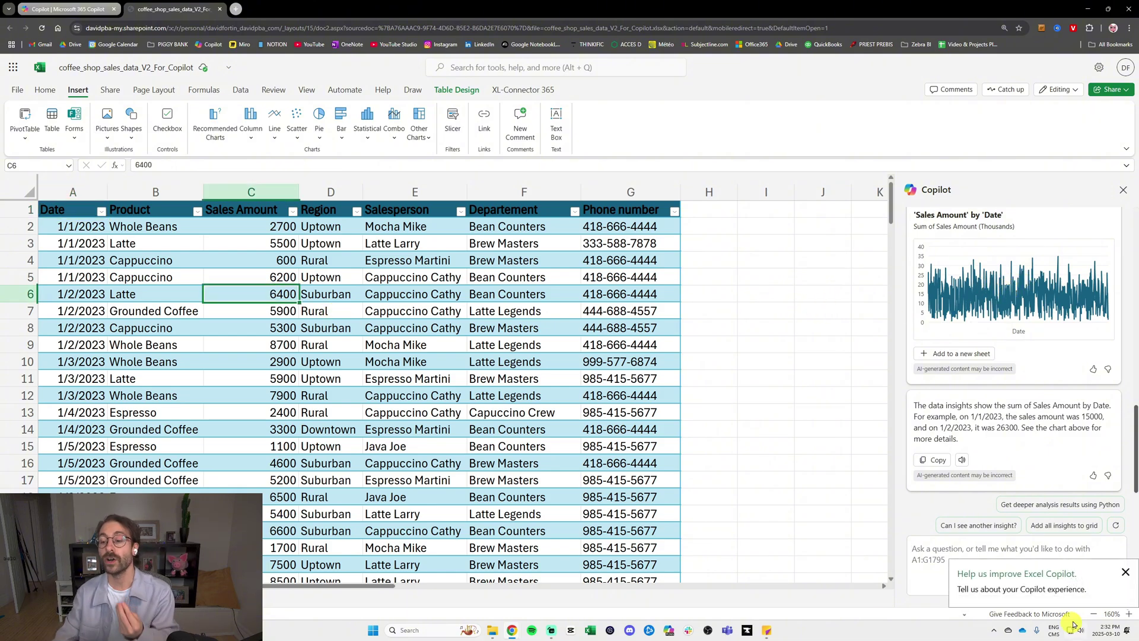
click(1126, 576)
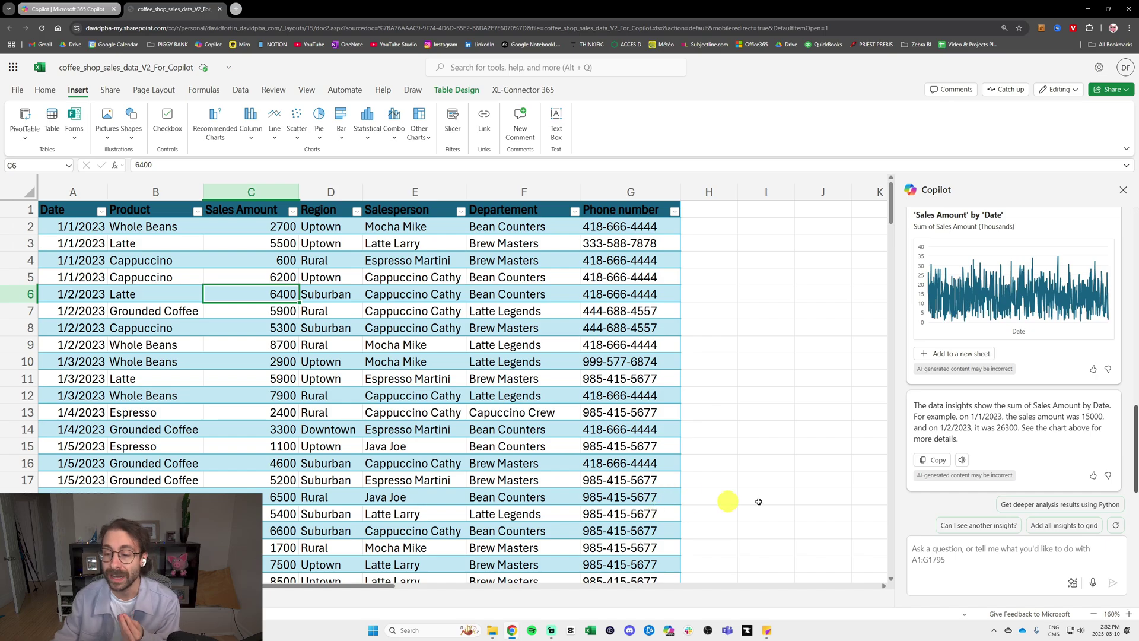
click(1068, 525)
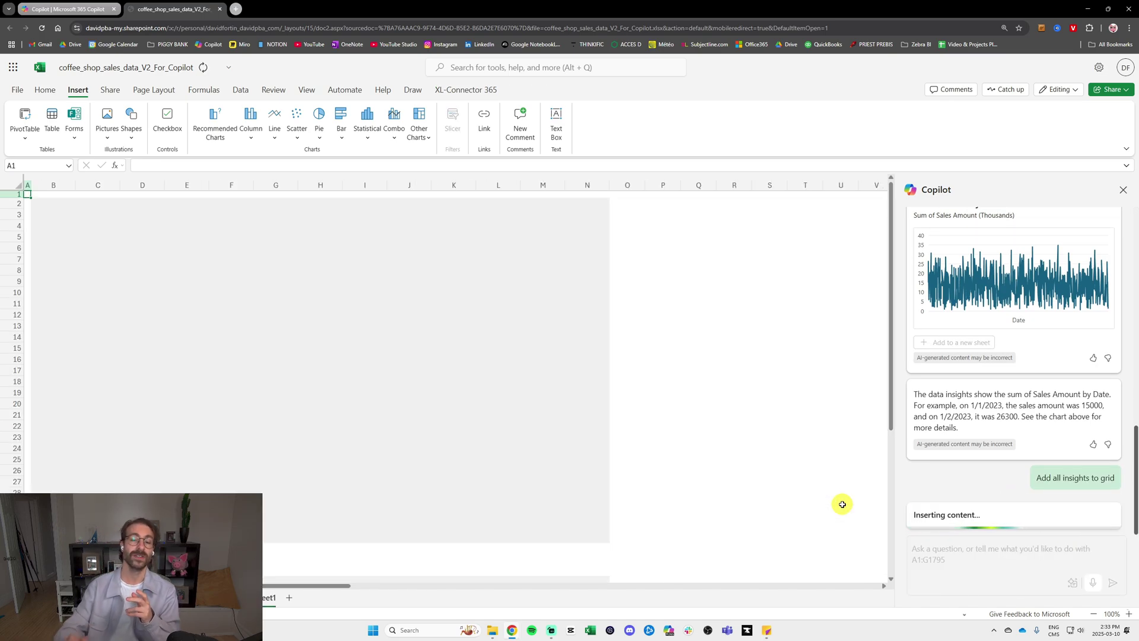